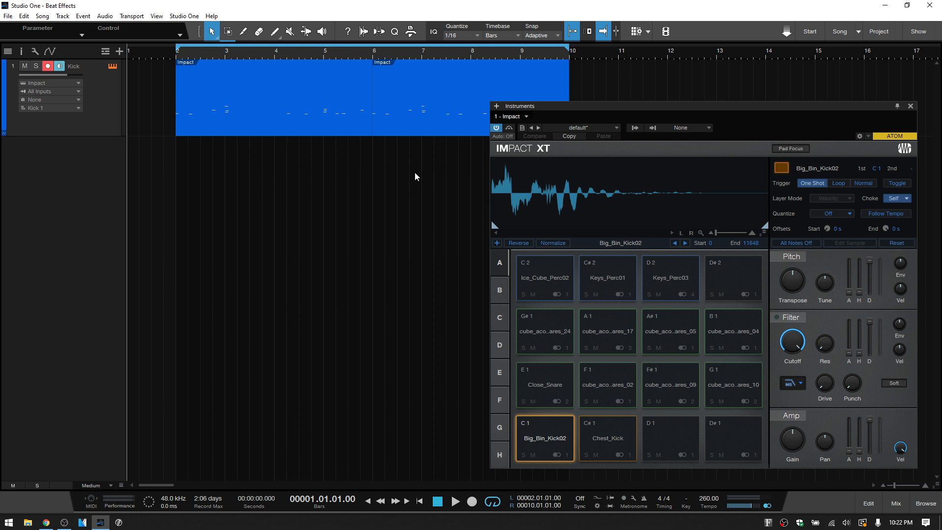
Step: Play back the beat briefly, stop it, and close the Impact XT instrument window
{"action": "key", "text": "space"}
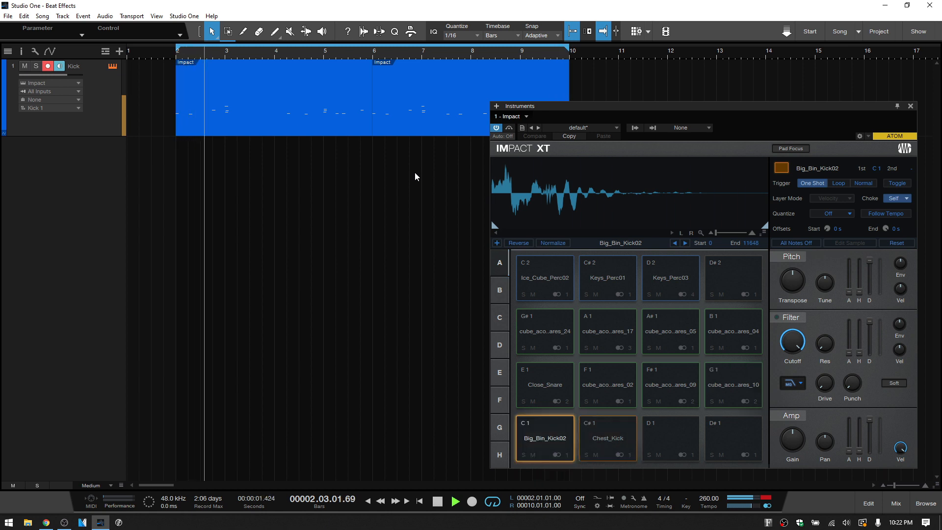
{"action": "key", "text": "space"}
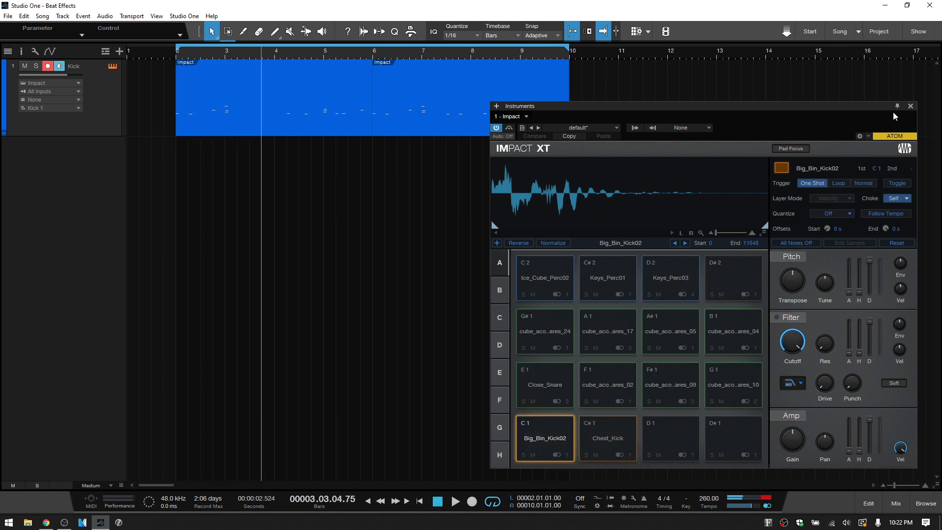
{"action": "left_click", "coordinate": [910, 106]}
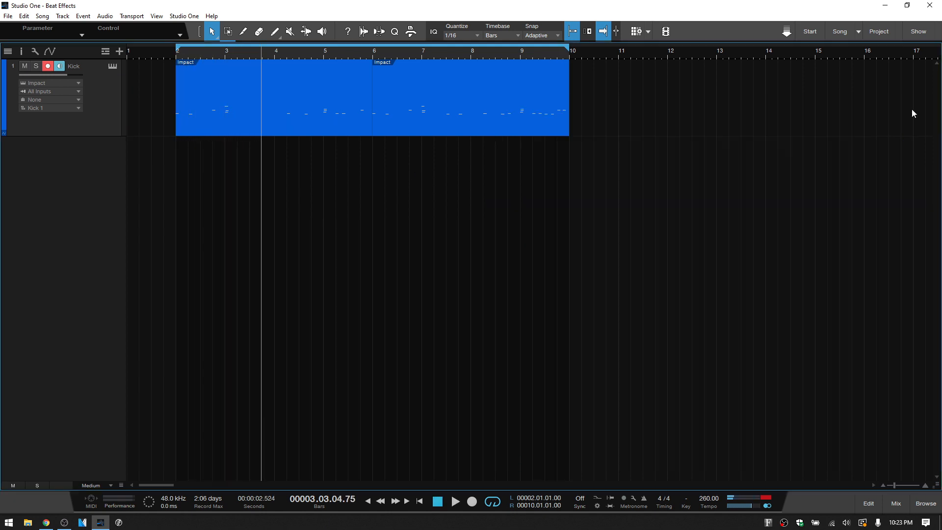
Step: Show the mixer console and select the Kick, Snare and Perc1 channels one after another
{"action": "left_click", "coordinate": [925, 504]}
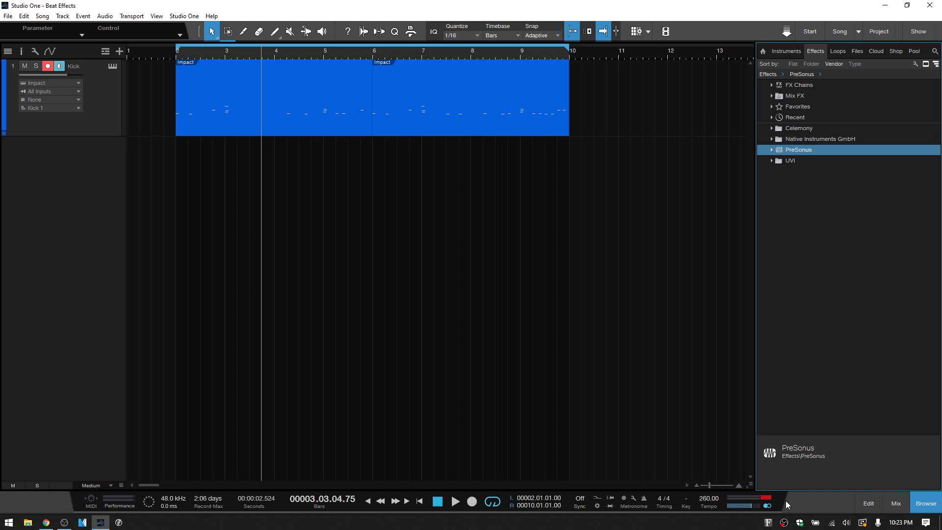
{"action": "left_click", "coordinate": [930, 504]}
{"action": "key", "text": "F3"}
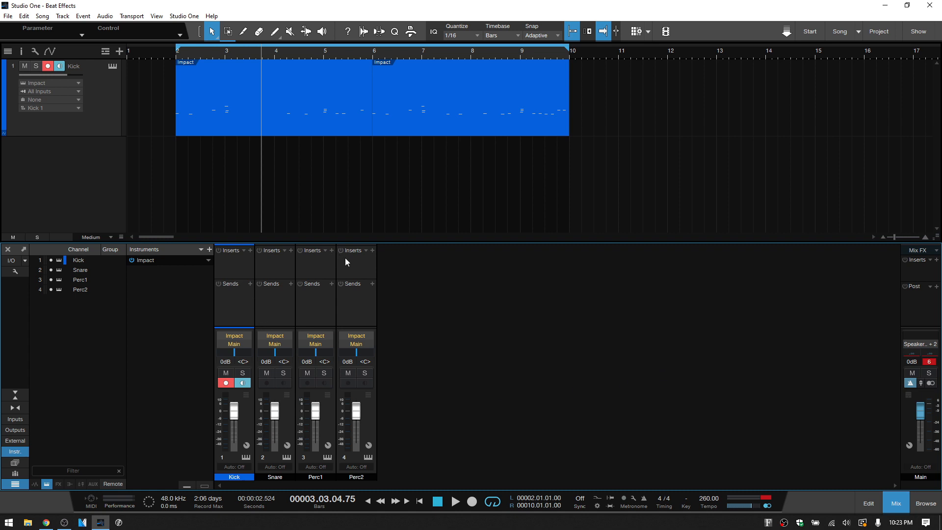
{"action": "left_click", "coordinate": [240, 457]}
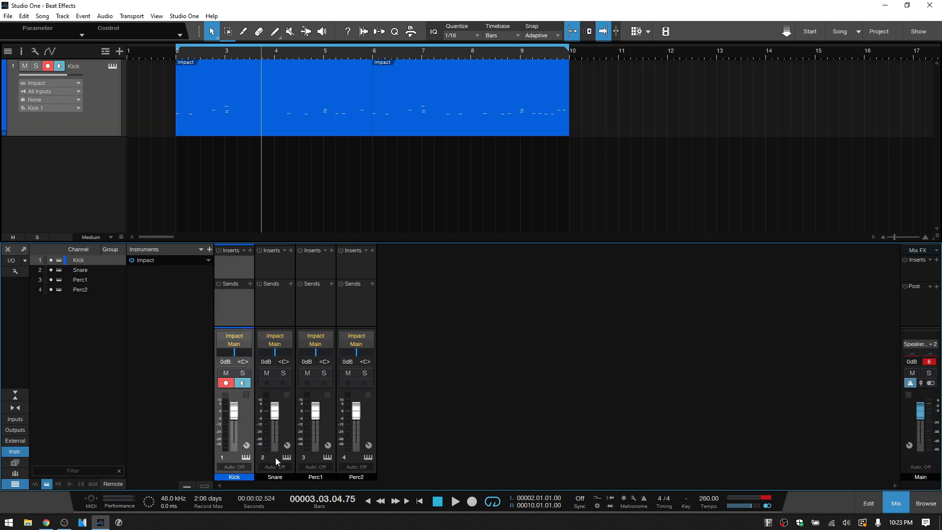
{"action": "left_click", "coordinate": [276, 457]}
{"action": "left_click", "coordinate": [312, 457]}
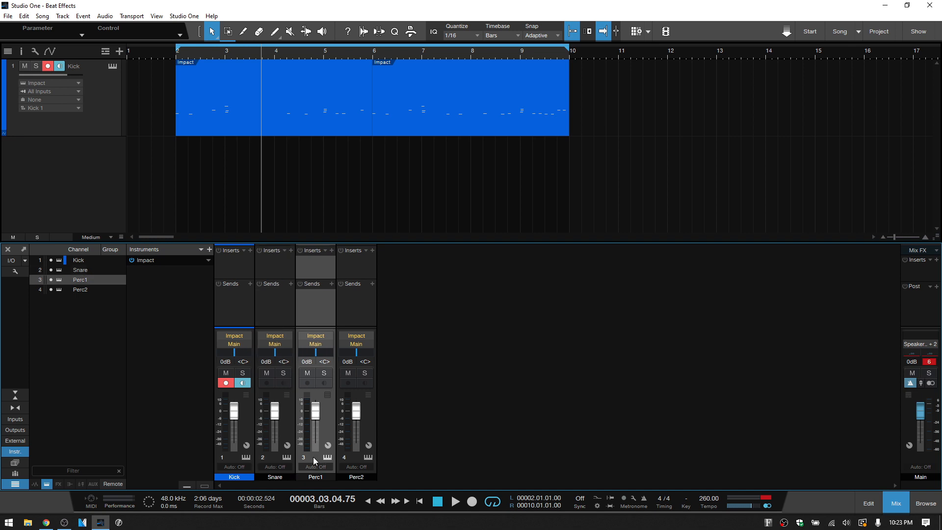
Step: Select the Kick, Snare, Perc1 and Perc2 channels together and add a bus for them
{"action": "left_click", "coordinate": [370, 425]}
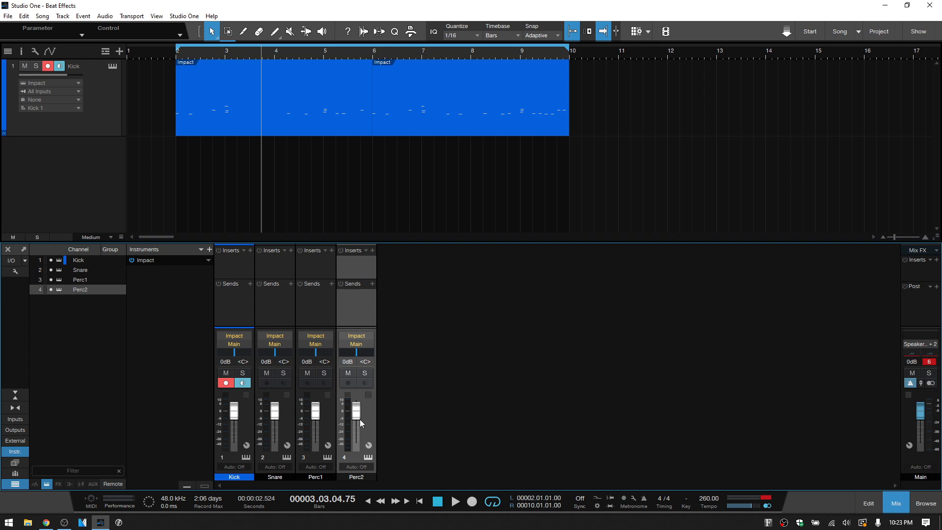
{"action": "left_click", "coordinate": [244, 421], "text": "shift"}
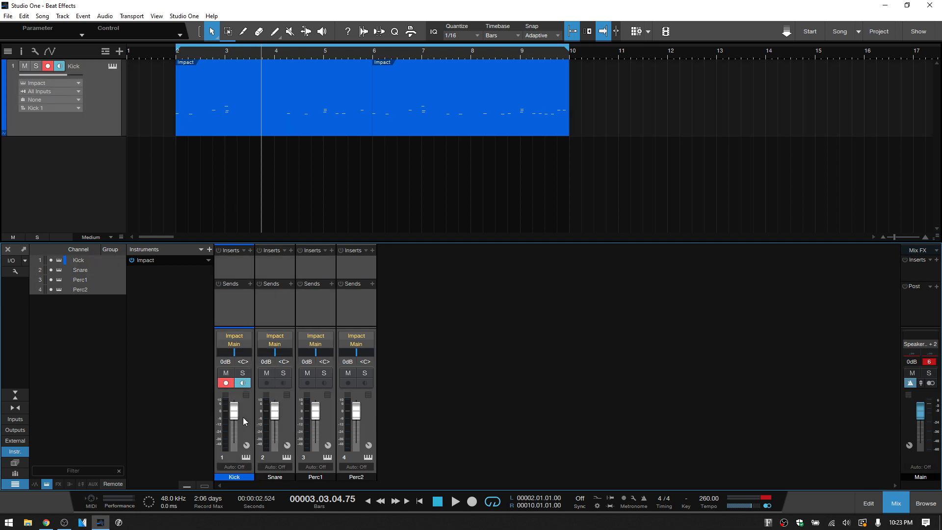
{"action": "right_click", "coordinate": [363, 417]}
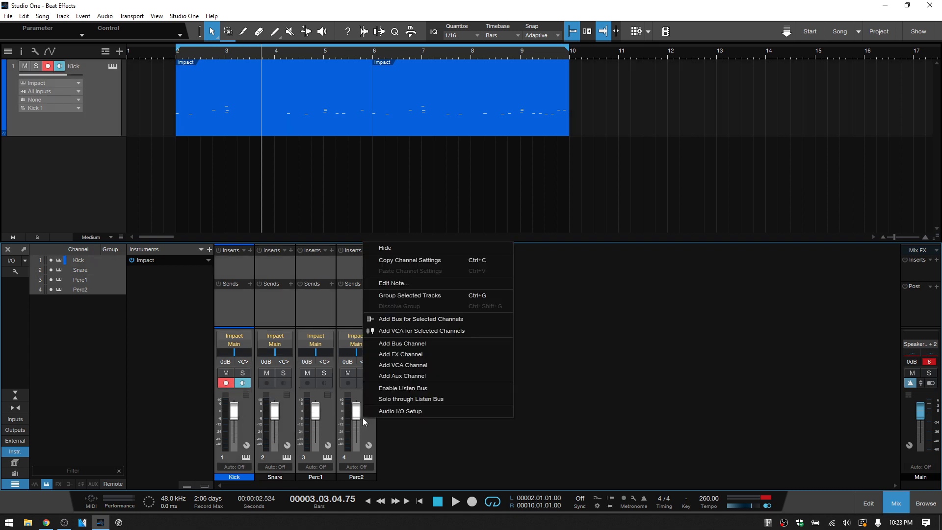
{"action": "left_click", "coordinate": [469, 320]}
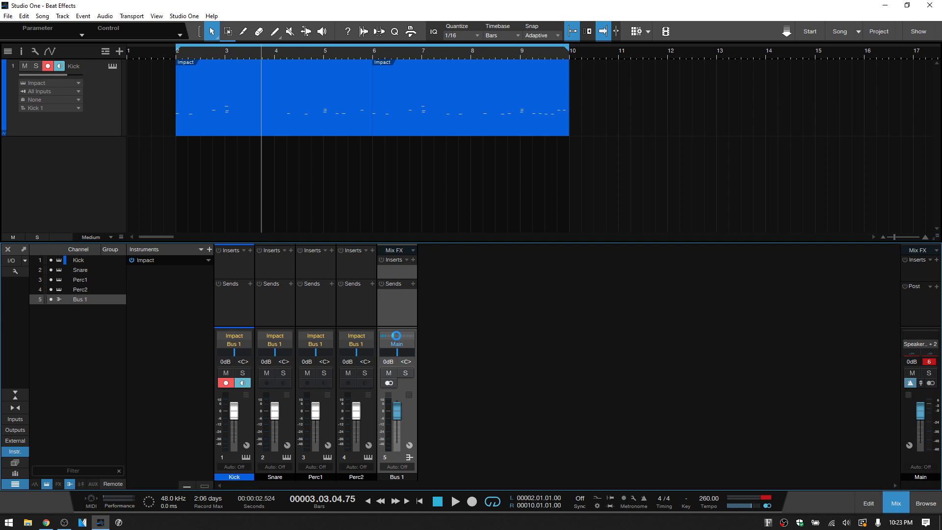
Step: Check which channels feed the drum bus, and remove the bus
{"action": "left_click", "coordinate": [397, 335]}
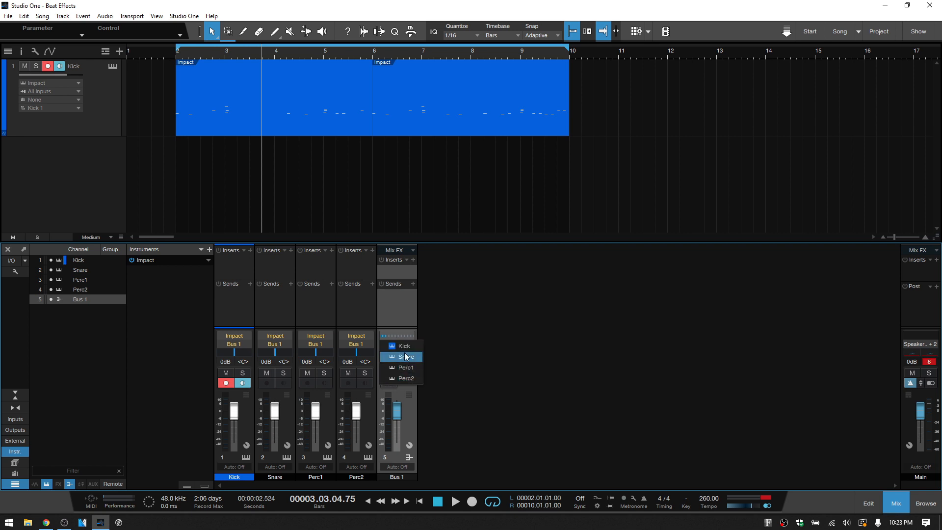
{"action": "left_click", "coordinate": [411, 417]}
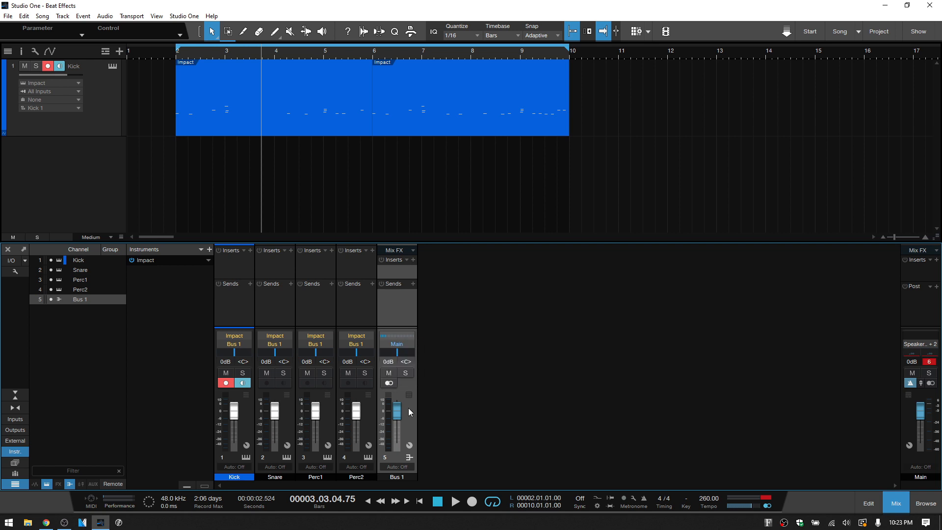
{"action": "right_click", "coordinate": [407, 407]}
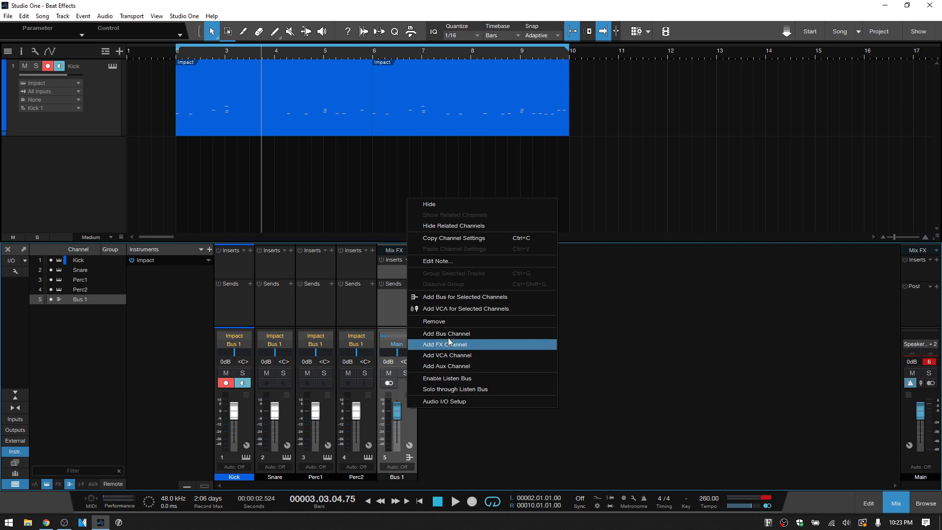
{"action": "left_click", "coordinate": [448, 321]}
Step: Add an FX channel to the mixer and rename it Drums Fx
{"action": "right_click", "coordinate": [449, 319]}
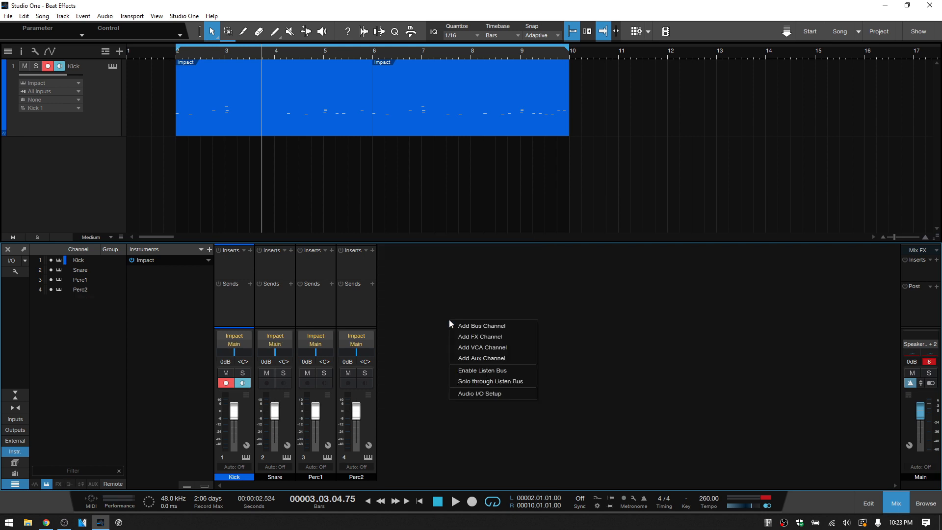
{"action": "left_click", "coordinate": [486, 339]}
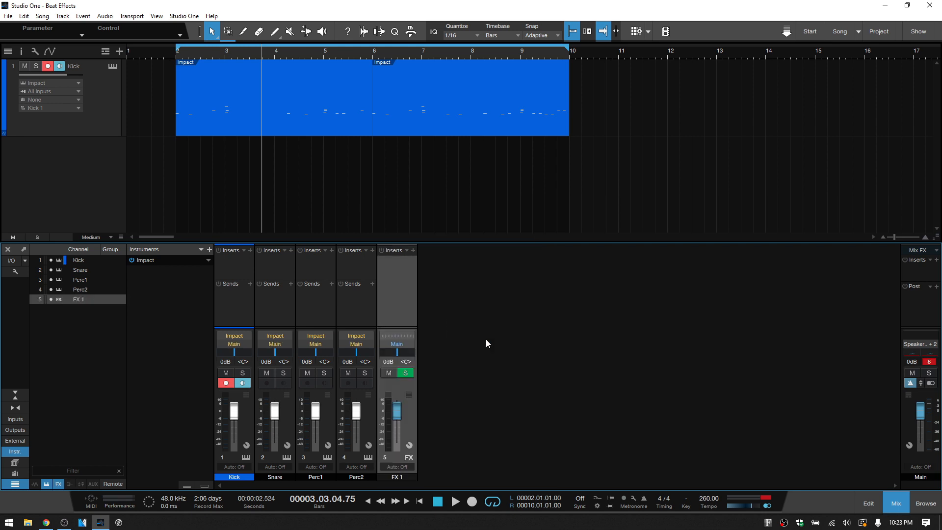
{"action": "double_click", "coordinate": [397, 476]}
{"action": "type", "text": "Drums Fx"}
{"action": "key", "text": "Return"}
Step: Select the Kick, Snare, Perc1 and Perc2 channels together and add a send to Drums Fx on all of them
{"action": "left_click", "coordinate": [368, 418]}
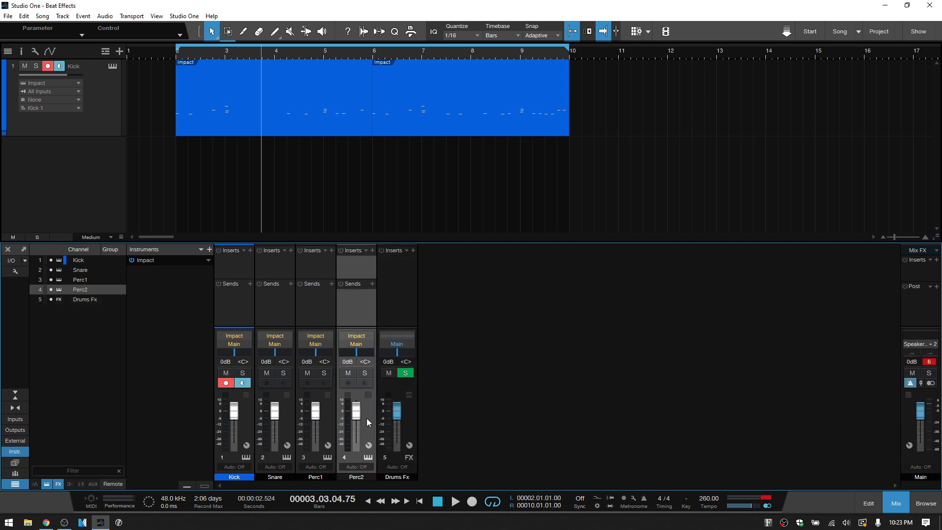
{"action": "left_click", "coordinate": [244, 418], "text": "shift"}
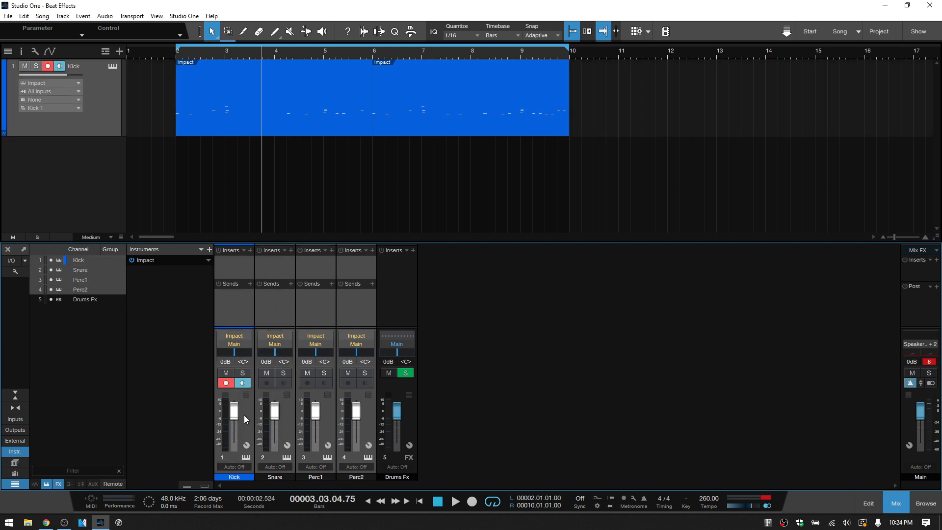
{"action": "left_click", "coordinate": [250, 284]}
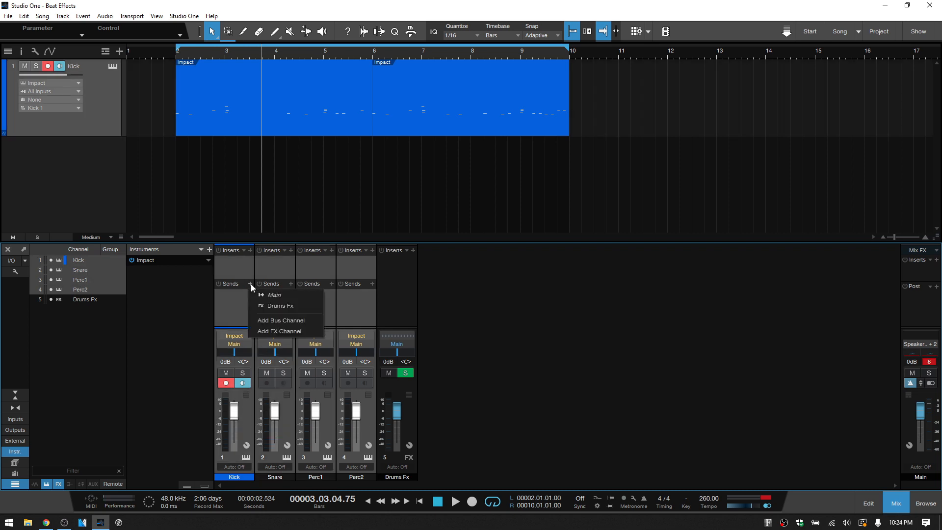
{"action": "left_click", "coordinate": [278, 306]}
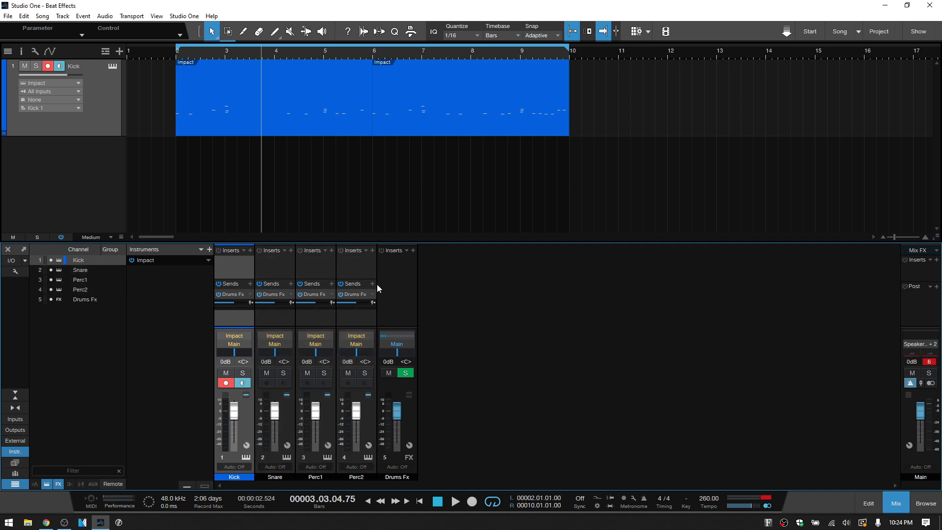
Step: Lower the Kick channel's send to Drums Fx and set the Drums Fx channel's volume to -1.3 dB
{"action": "left_click_drag", "start_coordinate": [232, 303], "coordinate": [222, 304]}
{"action": "mouse_move", "coordinate": [396, 412]}
{"action": "left_mouse_down"}
{"action": "mouse_move", "coordinate": [395, 430]}
{"action": "mouse_move", "coordinate": [397, 417]}
{"action": "left_mouse_up"}
Step: Look at the PreSonus effects in the effects browser, and hide the browser
{"action": "left_click", "coordinate": [926, 503]}
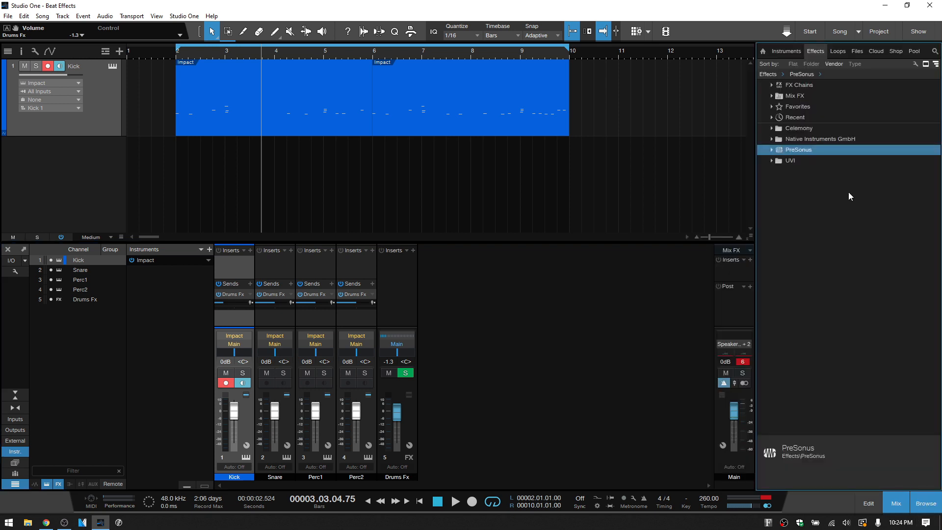
{"action": "left_click", "coordinate": [772, 149]}
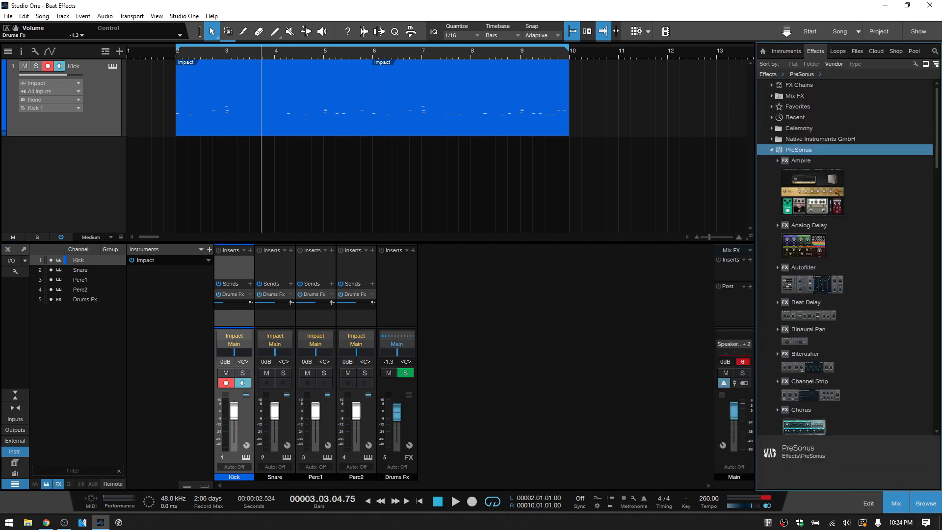
{"action": "left_click", "coordinate": [927, 505]}
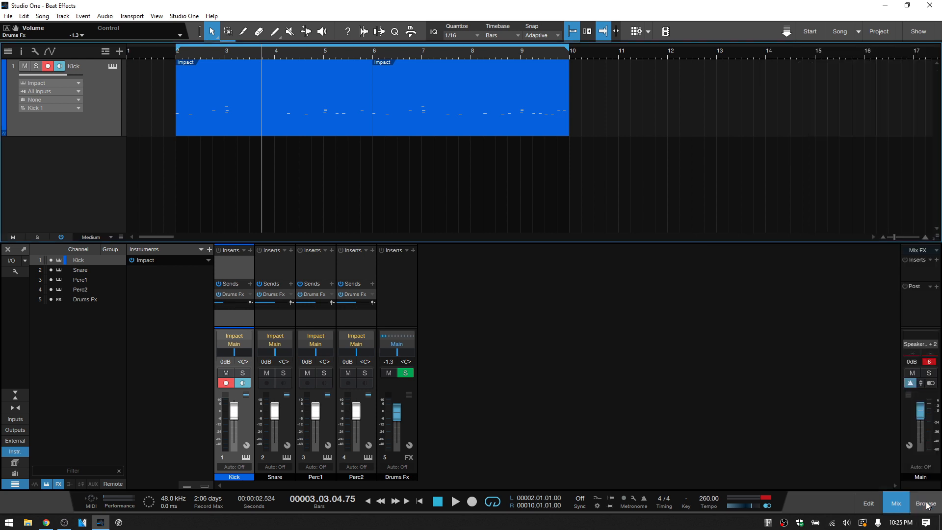
Step: Return playback to the loop start, insert an Analog Delay on the Drums Fx channel and load its Catch up preset
{"action": "key", "text": "KP_1"}
{"action": "left_click", "coordinate": [413, 250]}
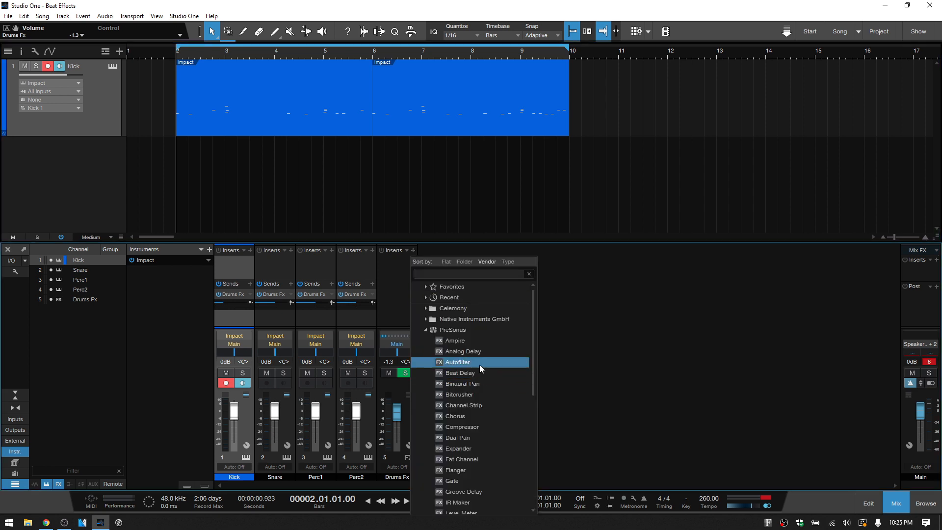
{"action": "left_click", "coordinate": [463, 351]}
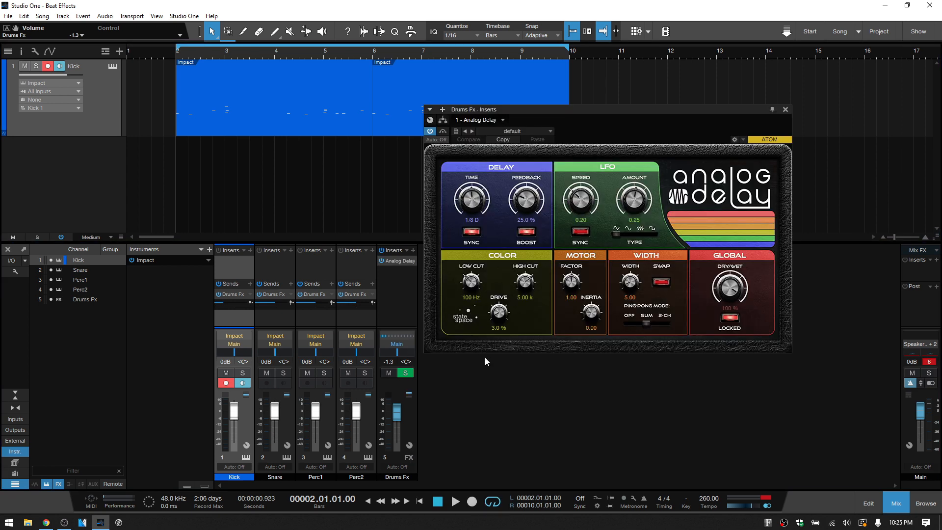
{"action": "left_click", "coordinate": [550, 131]}
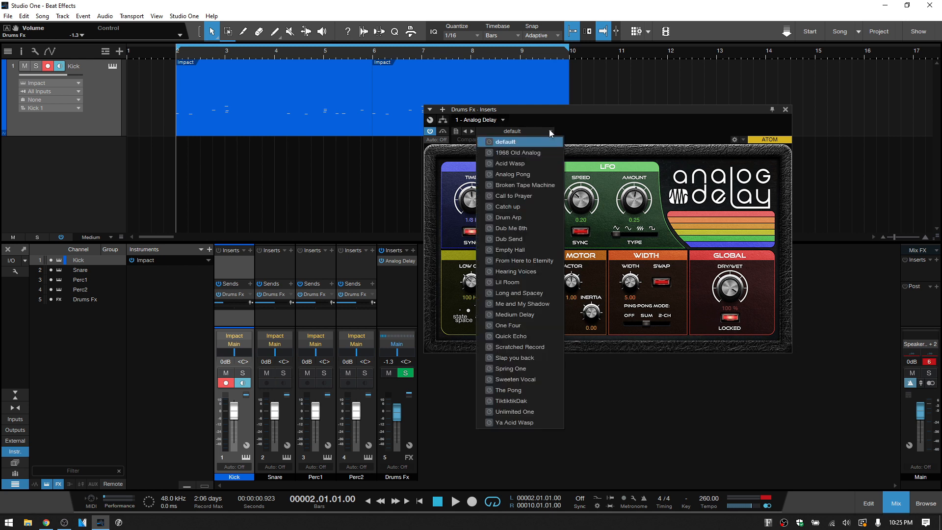
{"action": "left_click", "coordinate": [519, 207]}
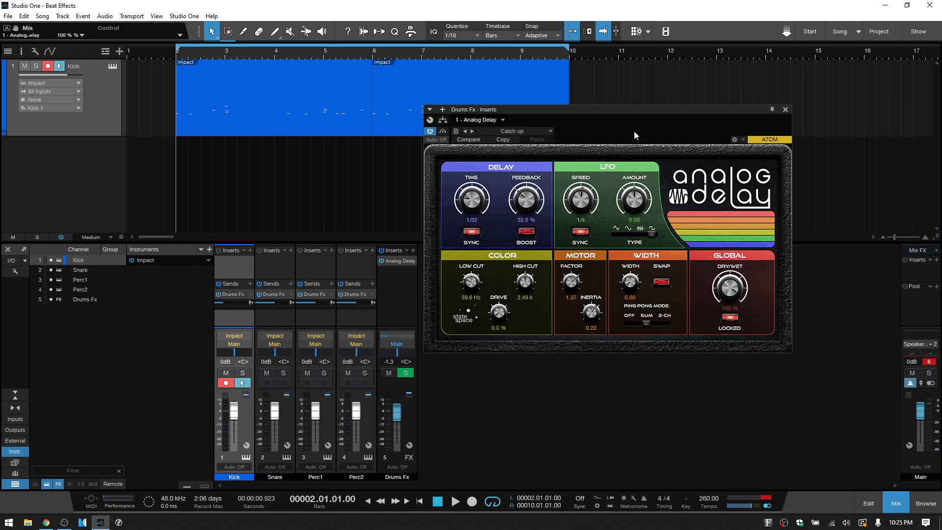
Step: While the beat plays, set the delay's dry/wet to 100%, its feedback to 58% and the Drums Fx volume to -2.3 dB
{"action": "key", "text": "space"}
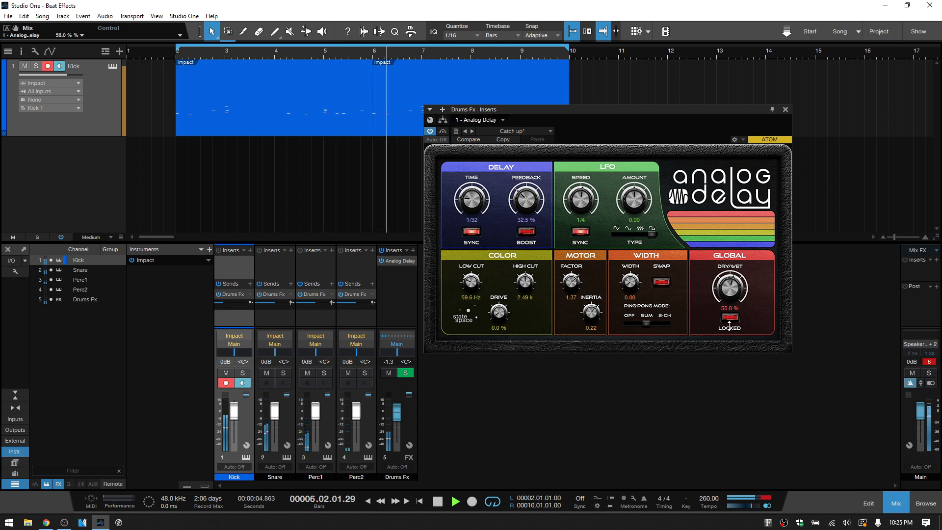
{"action": "left_click_drag", "start_coordinate": [731, 303], "coordinate": [729, 275]}
{"action": "left_click_drag", "start_coordinate": [528, 201], "coordinate": [530, 185]}
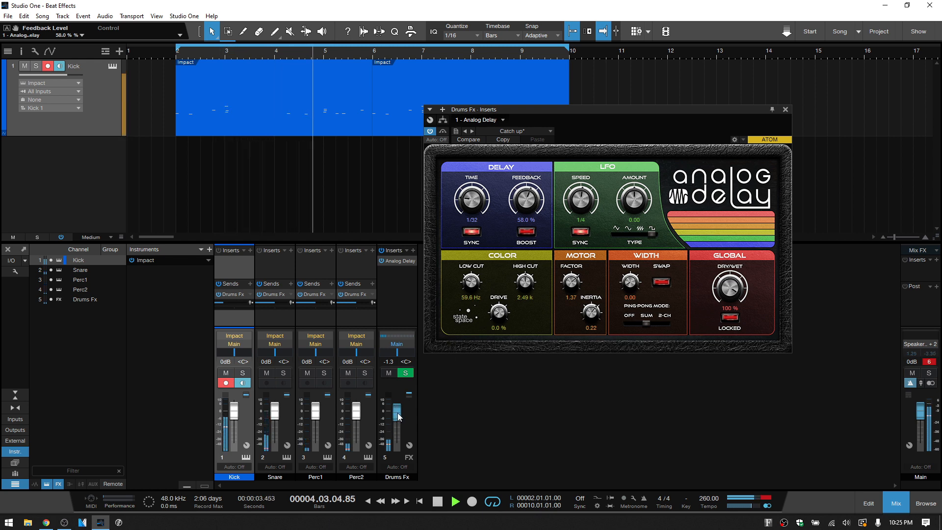
{"action": "mouse_move", "coordinate": [396, 413]}
{"action": "left_mouse_down"}
{"action": "mouse_move", "coordinate": [396, 423]}
{"action": "mouse_move", "coordinate": [400, 413]}
{"action": "left_mouse_up"}
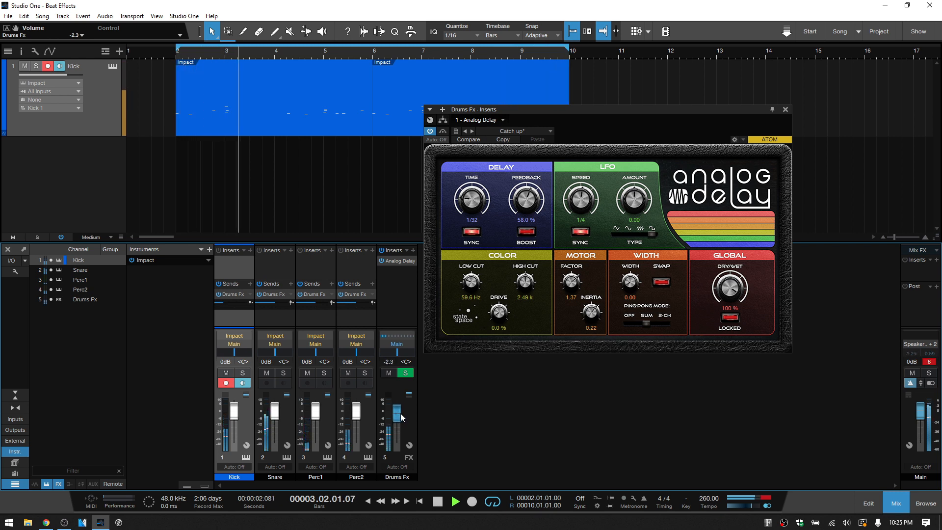
Step: Load the One Four preset in the Analog Delay while the beat plays
{"action": "left_click", "coordinate": [549, 131]}
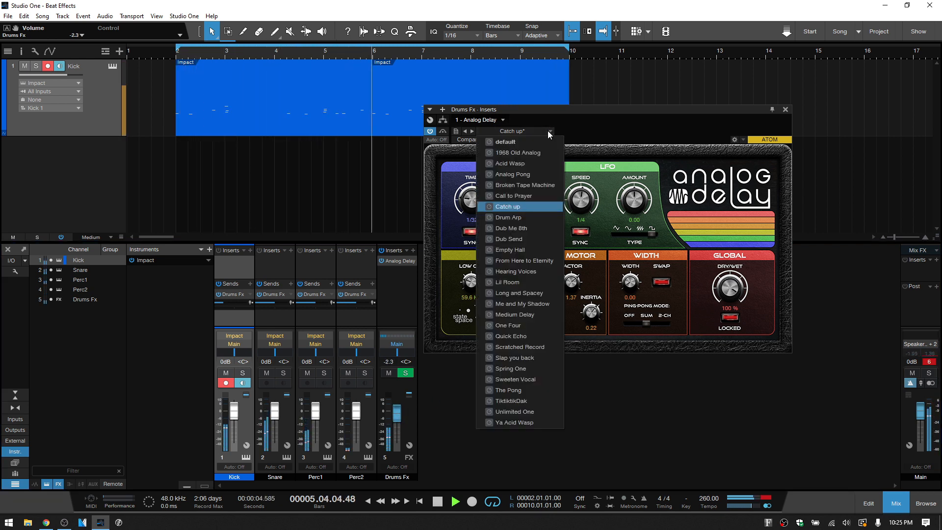
{"action": "left_click", "coordinate": [517, 328]}
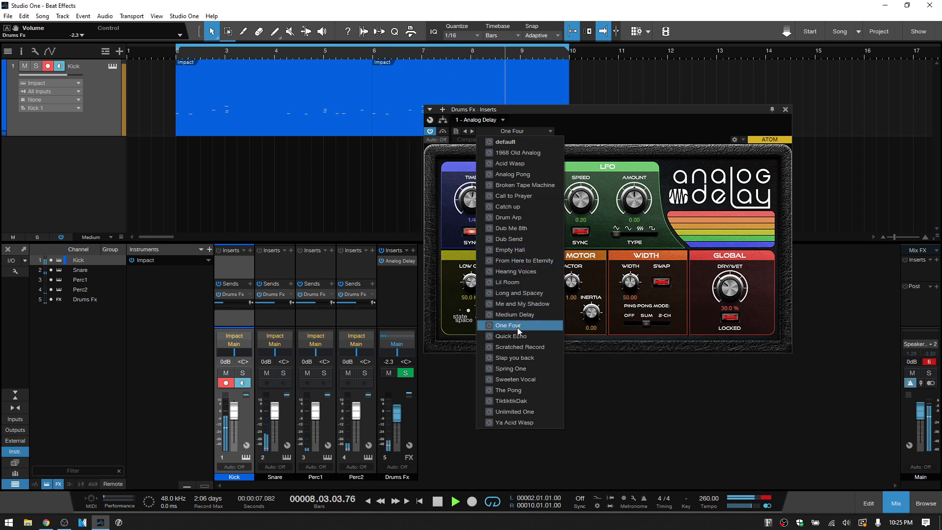
{"action": "left_click", "coordinate": [643, 131]}
Step: Set the delay's dry/wet to 17.5%, the Drums Fx volume to -0.8 dB and the delay feedback to 15.5%
{"action": "left_click_drag", "start_coordinate": [729, 285], "coordinate": [728, 296]}
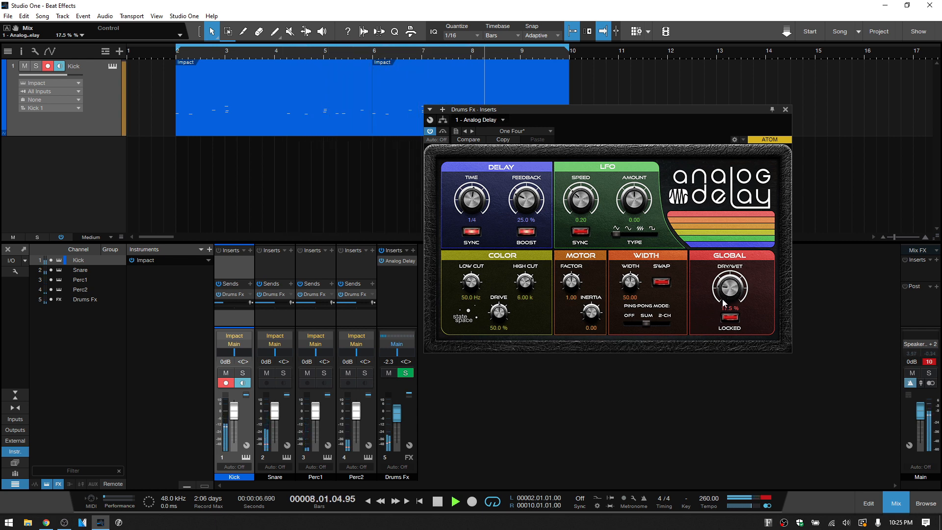
{"action": "left_click_drag", "start_coordinate": [400, 416], "coordinate": [397, 414]}
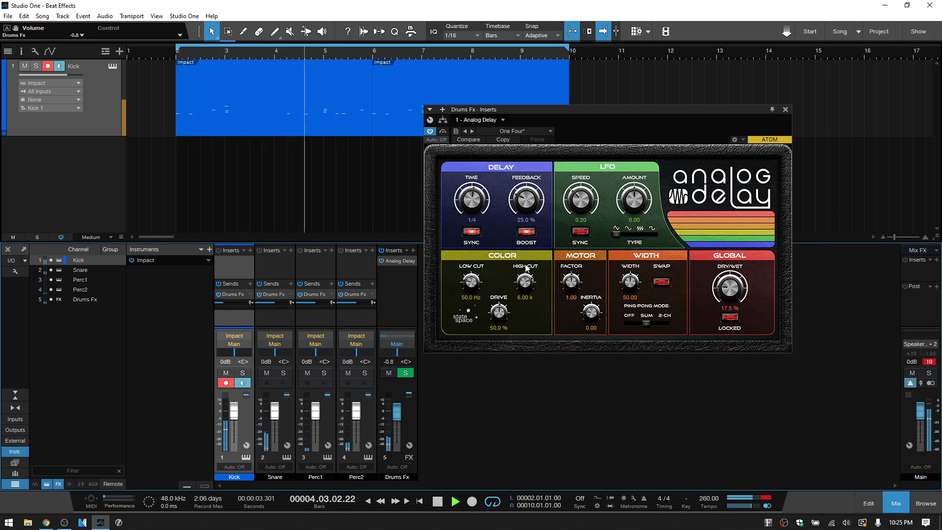
{"action": "left_click_drag", "start_coordinate": [525, 201], "coordinate": [525, 210]}
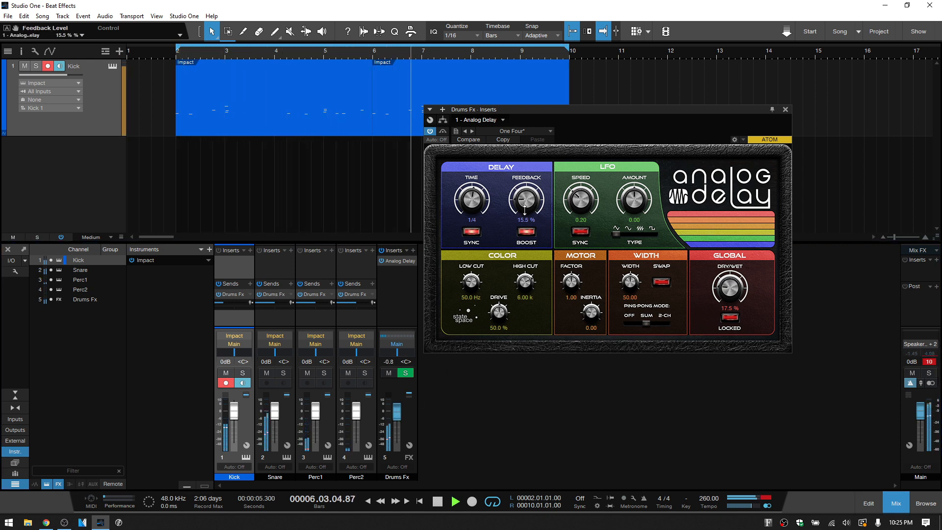
Step: Load the Analog Delay's Spring One preset, then set its dry/wet to 90% and its feedback to 54%
{"action": "left_click", "coordinate": [549, 131]}
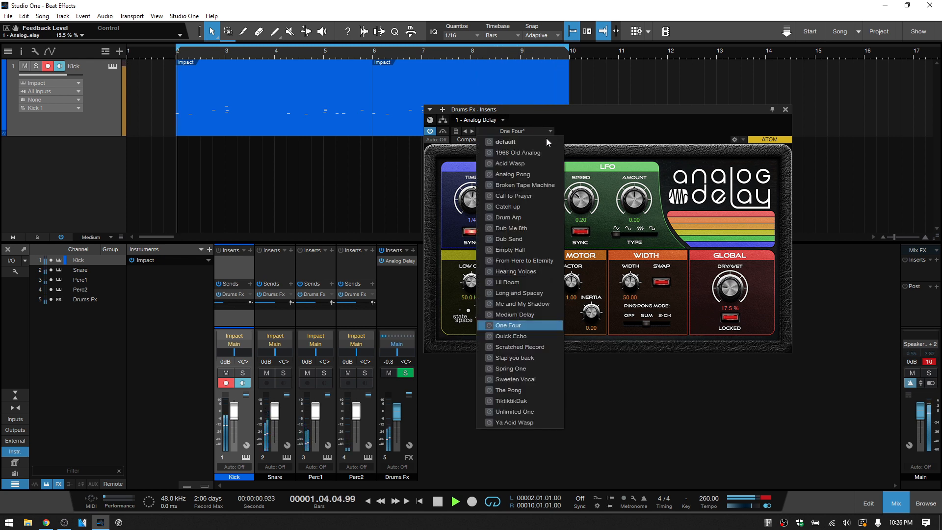
{"action": "left_click", "coordinate": [523, 368]}
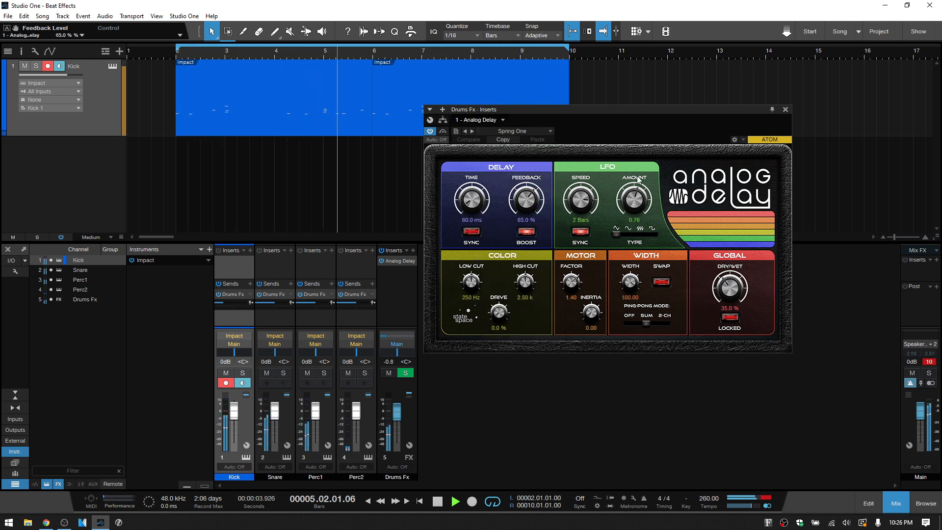
{"action": "left_click_drag", "start_coordinate": [730, 290], "coordinate": [729, 282]}
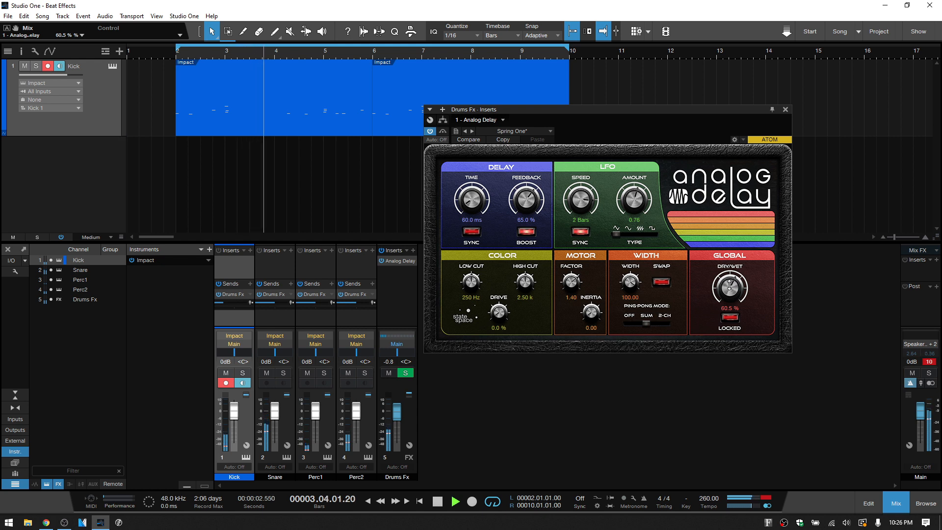
{"action": "left_click_drag", "start_coordinate": [730, 284], "coordinate": [733, 262]}
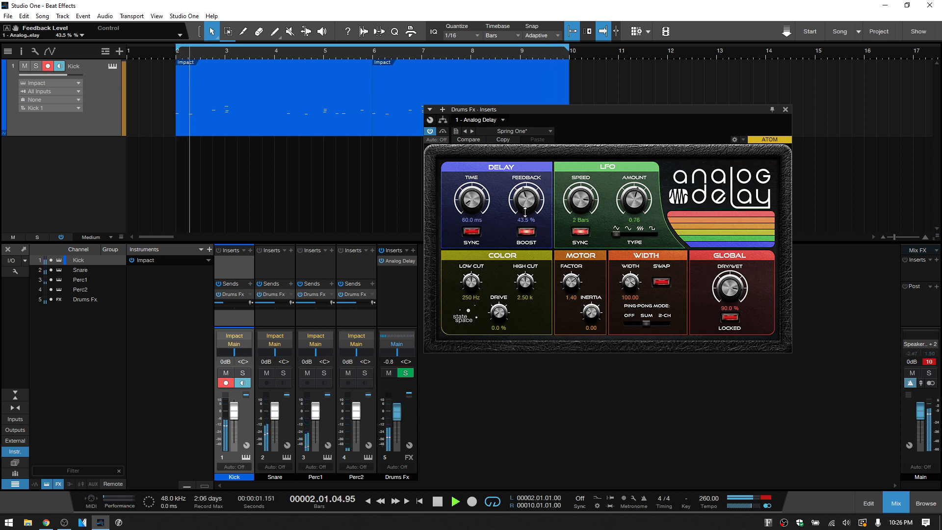
{"action": "left_click_drag", "start_coordinate": [525, 212], "coordinate": [524, 201]}
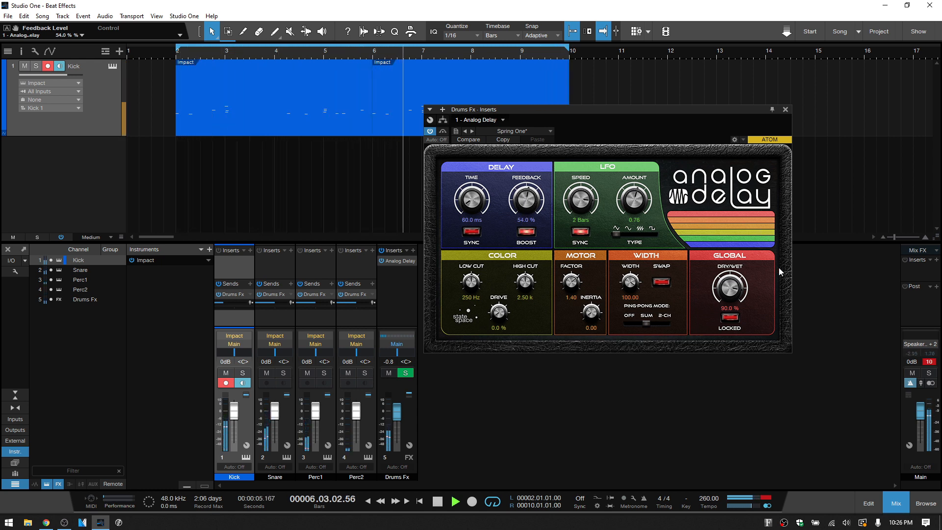
Step: Remove the Analog Delay from the Drums Fx channel and insert an Autofilter in its place
{"action": "left_click", "coordinate": [503, 121]}
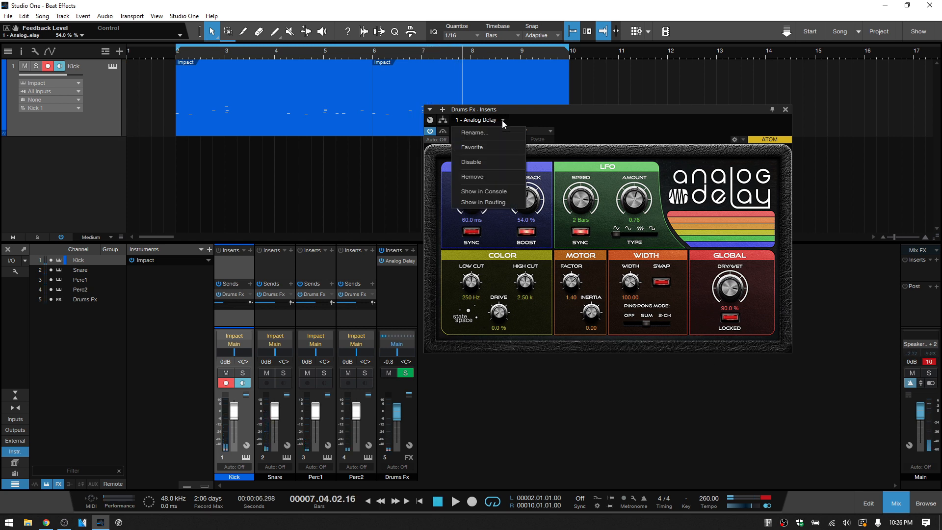
{"action": "left_click", "coordinate": [491, 176]}
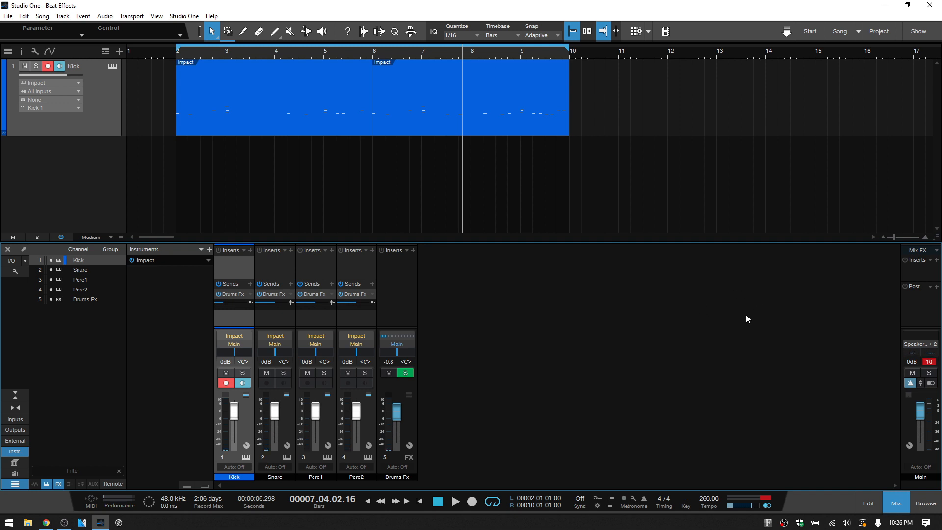
{"action": "left_click", "coordinate": [414, 251]}
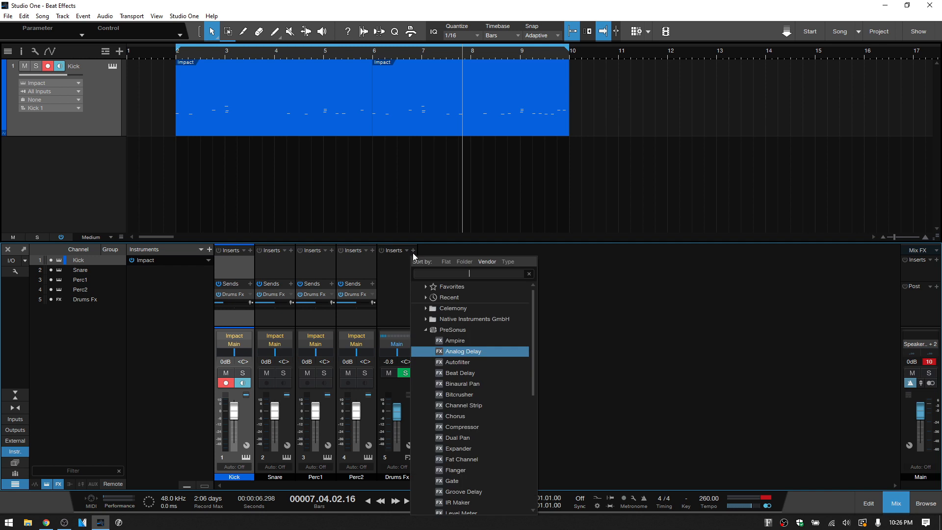
{"action": "left_click", "coordinate": [473, 363]}
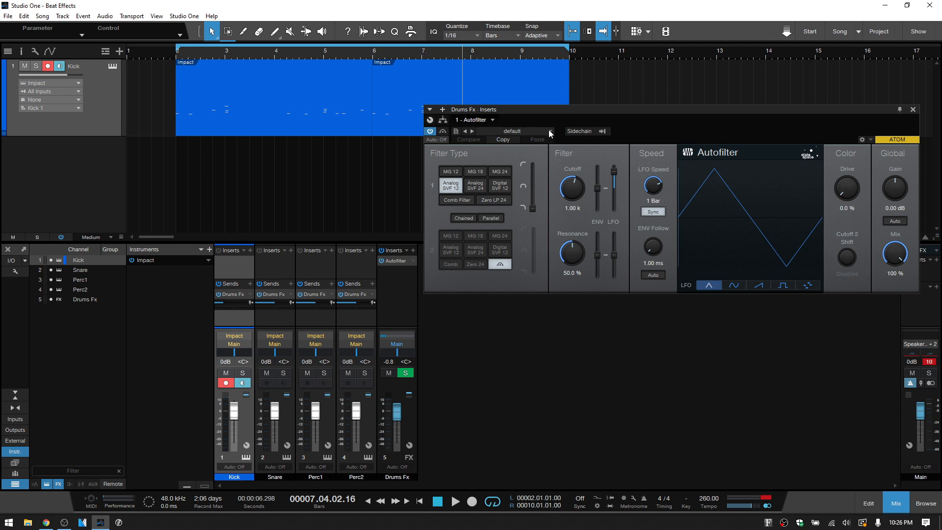
Step: Load the Autofilter's Bassline 2 preset and play the beat from the loop start
{"action": "left_click", "coordinate": [548, 130]}
{"action": "left_click", "coordinate": [529, 163]}
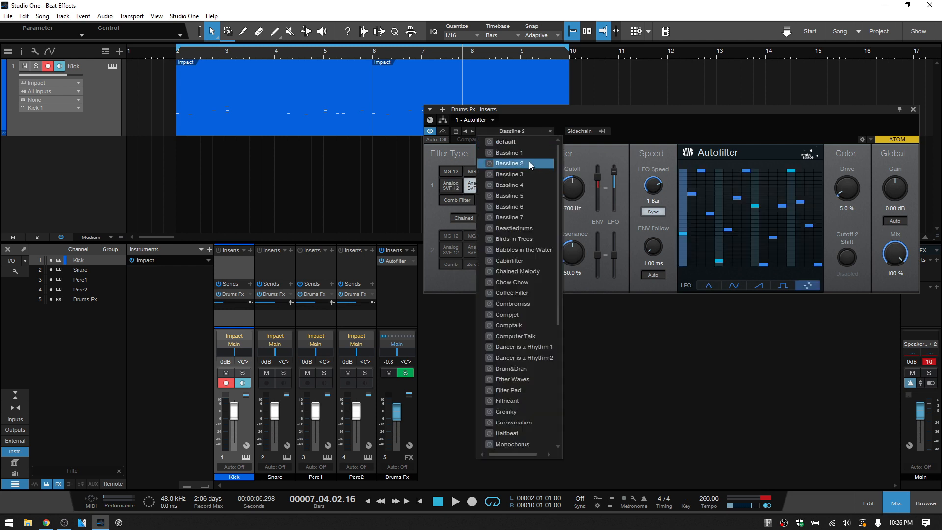
{"action": "left_click", "coordinate": [672, 131]}
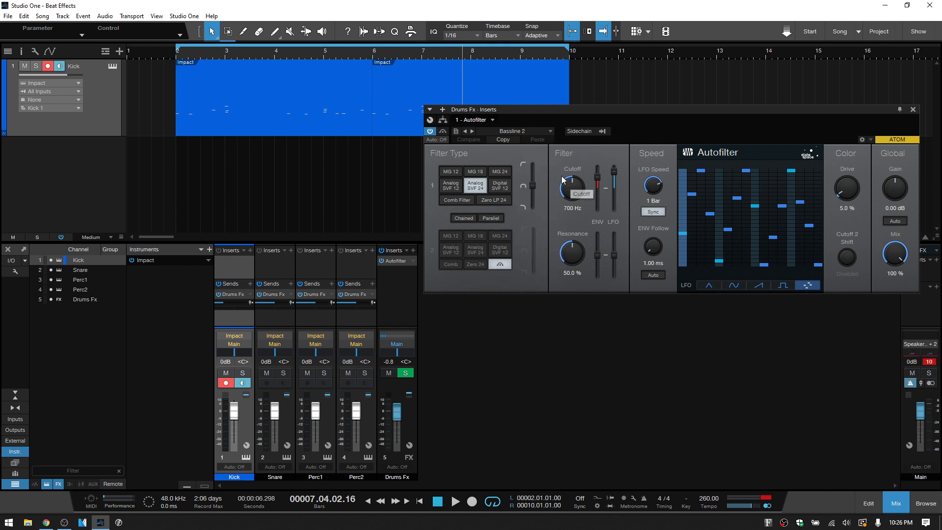
{"action": "key", "text": "KP_1"}
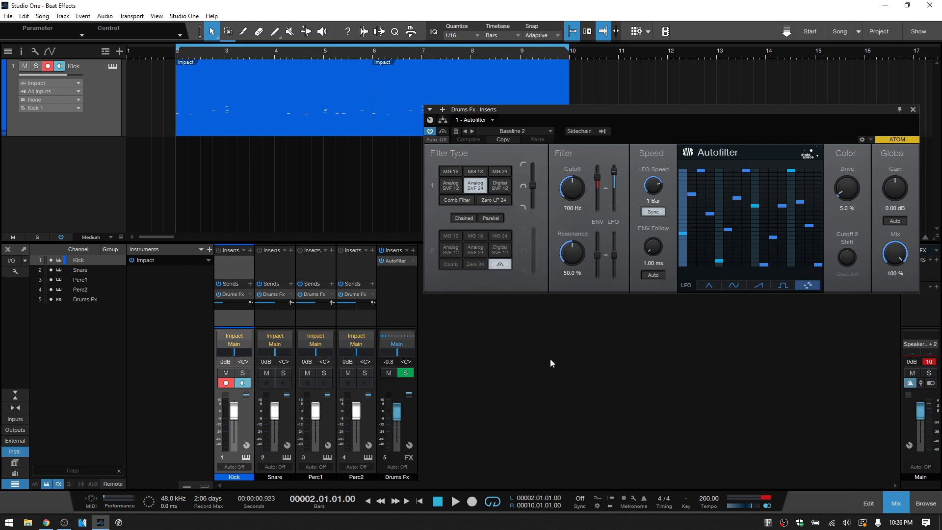
{"action": "key", "text": "space"}
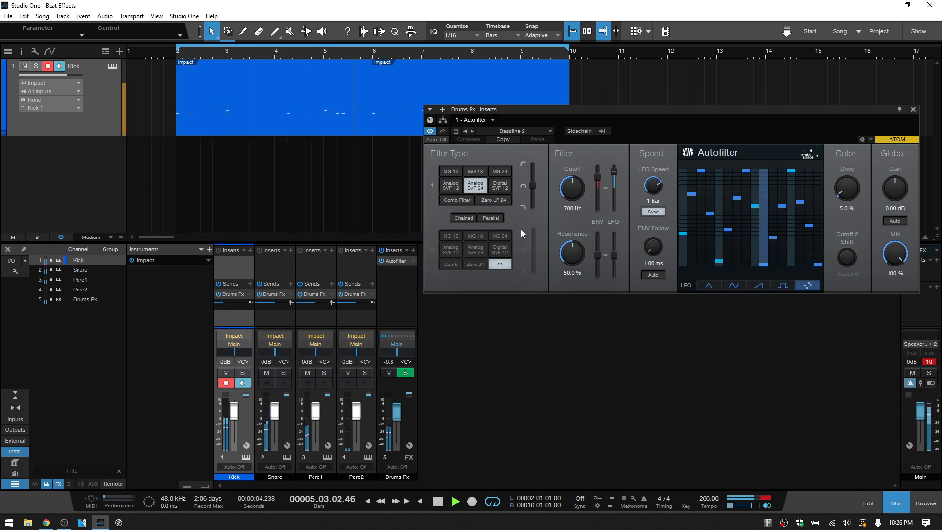
Step: While the beat plays, audition the Autofilter's Bassline 6 preset and then its Cabinfilter preset
{"action": "left_click", "coordinate": [548, 131]}
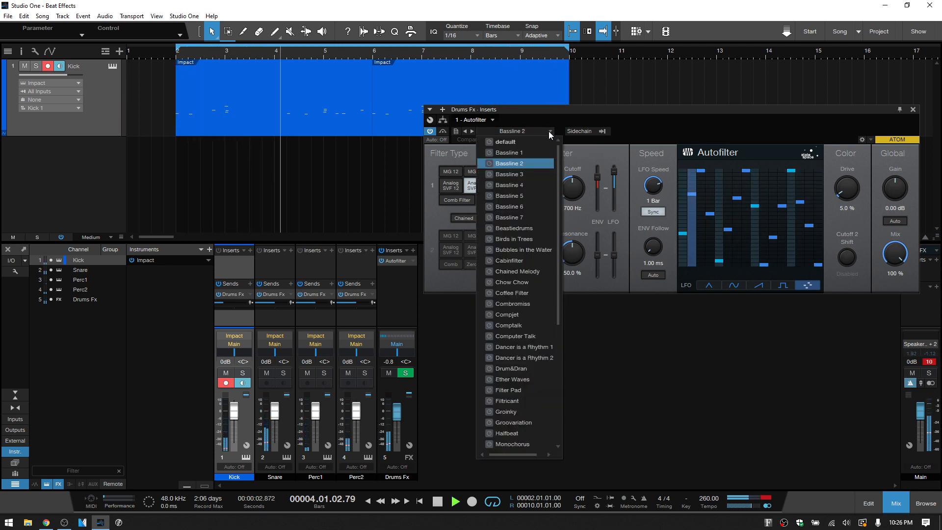
{"action": "left_click", "coordinate": [510, 206]}
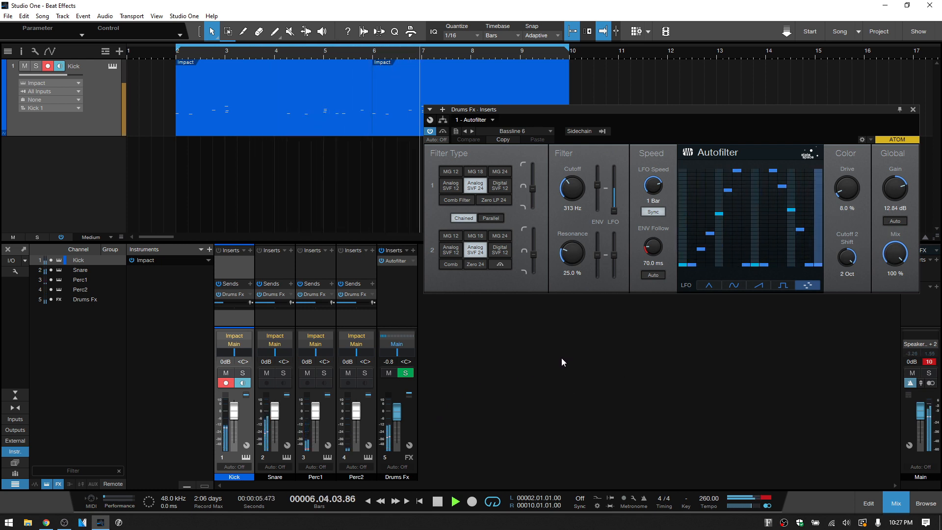
{"action": "left_click", "coordinate": [550, 130]}
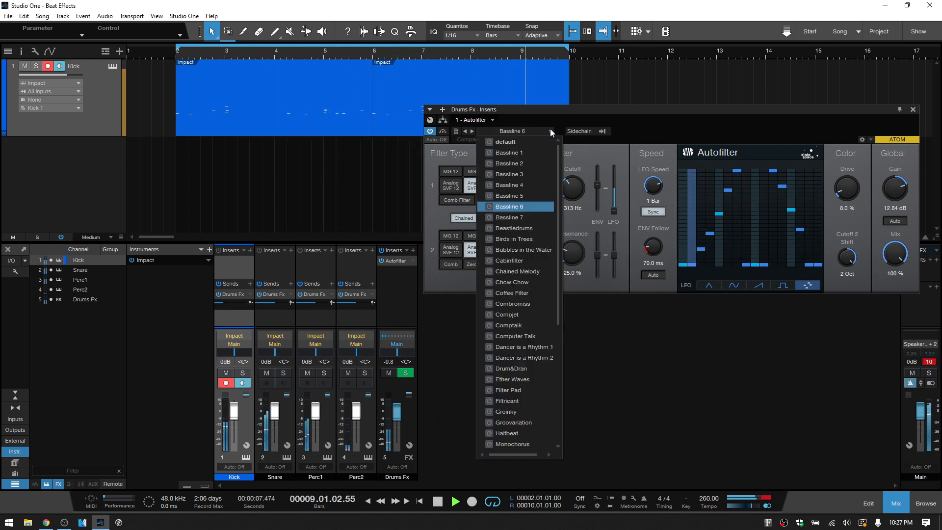
{"action": "left_click", "coordinate": [519, 261]}
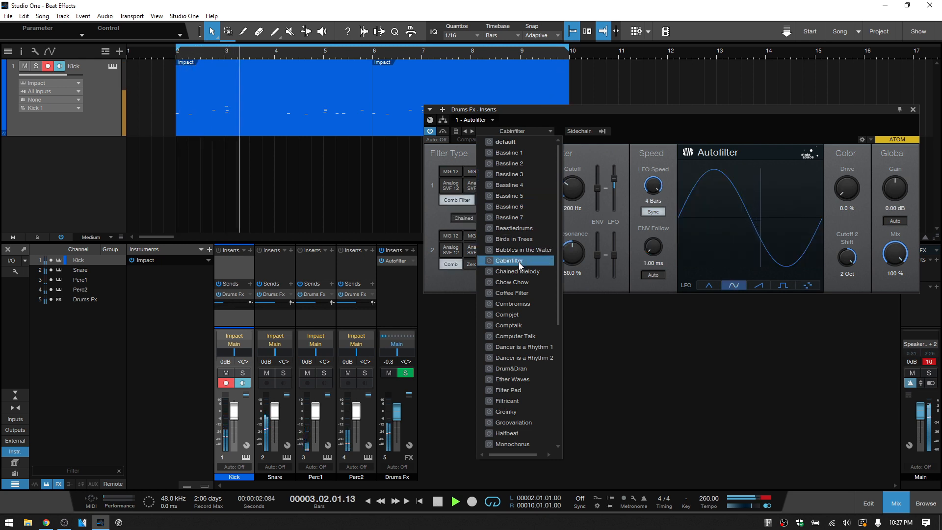
{"action": "left_click", "coordinate": [663, 123]}
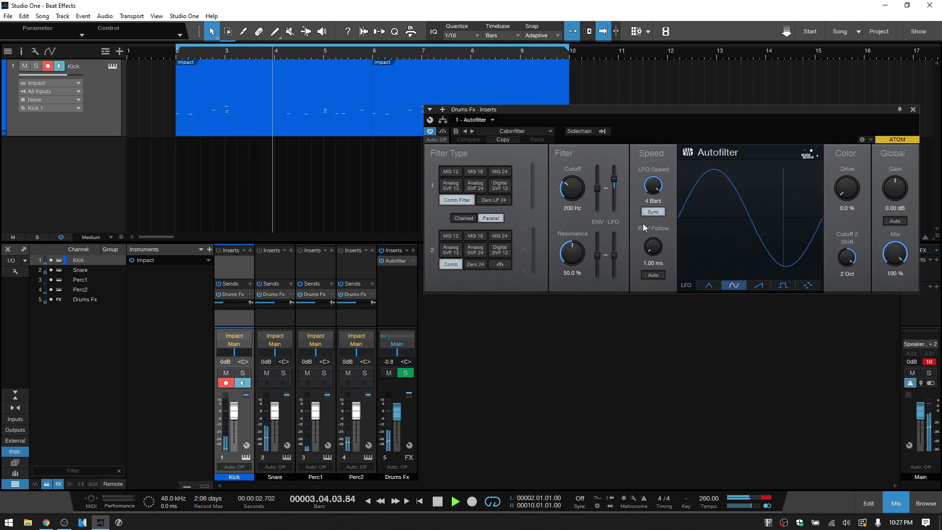
Step: Load the Autofilter's Combromiss preset, raise the Drums Fx volume to -0.3 dB and stop playback
{"action": "left_click", "coordinate": [549, 131]}
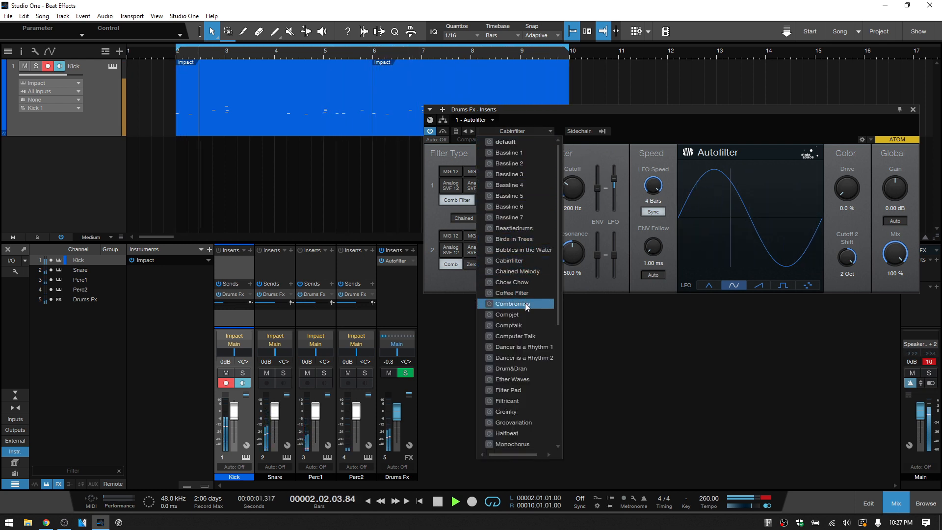
{"action": "left_click", "coordinate": [670, 128]}
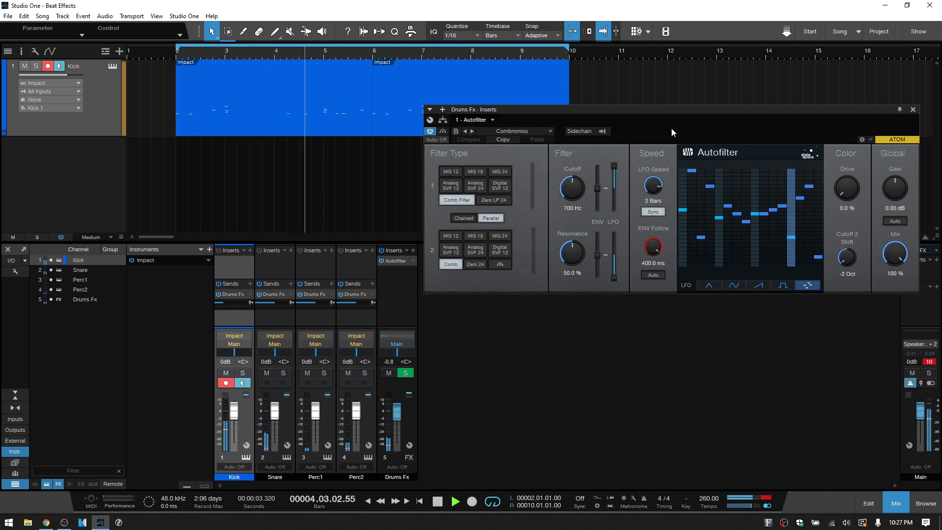
{"action": "left_click_drag", "start_coordinate": [398, 418], "coordinate": [398, 416]}
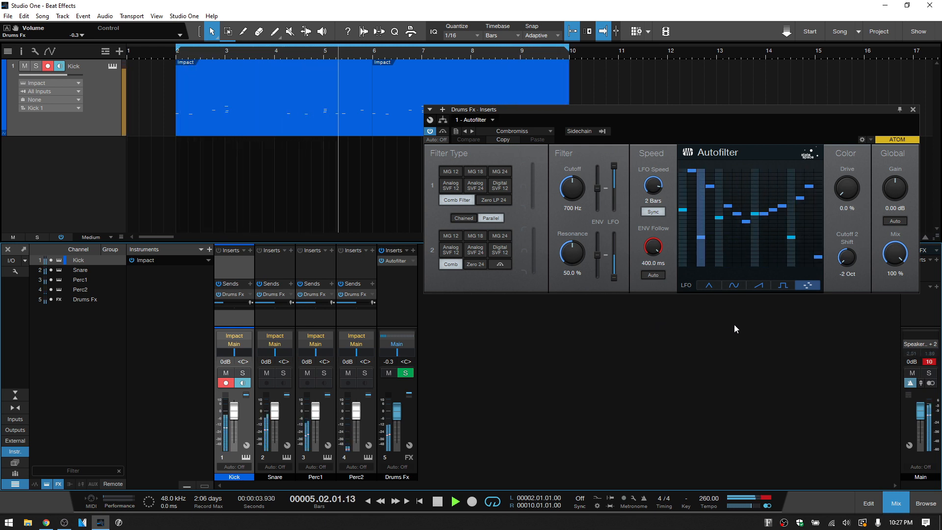
{"action": "key", "text": "space"}
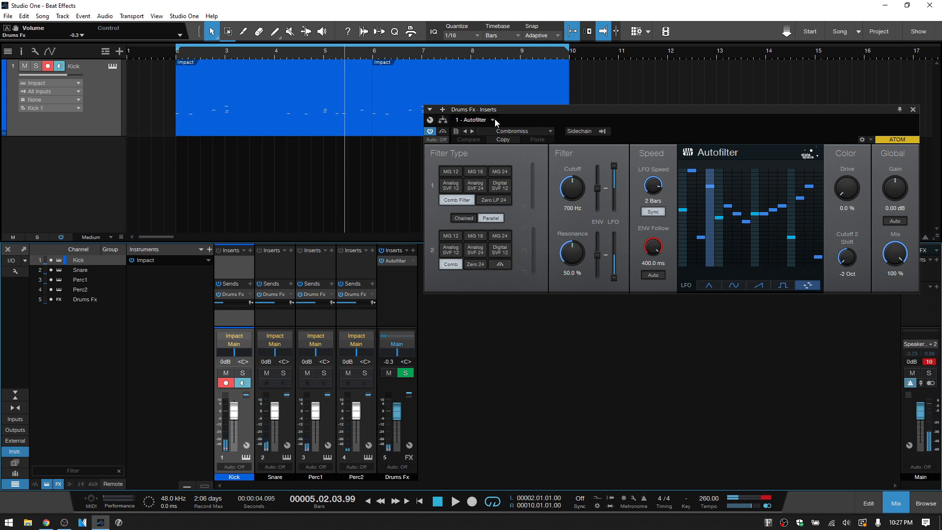
Step: Remove the Autofilter from the Drums Fx channel and insert a Beat Delay in its place
{"action": "left_click", "coordinate": [492, 120]}
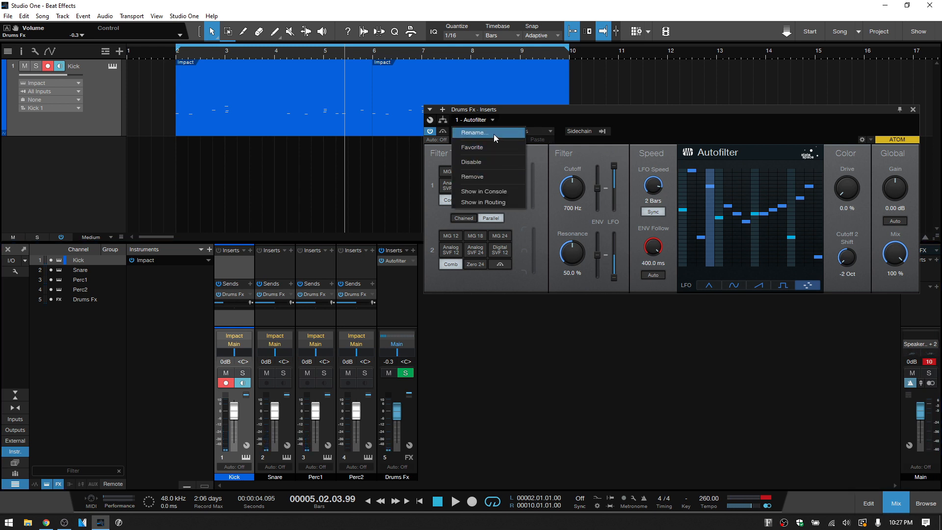
{"action": "left_click", "coordinate": [492, 178]}
{"action": "left_click", "coordinate": [413, 251]}
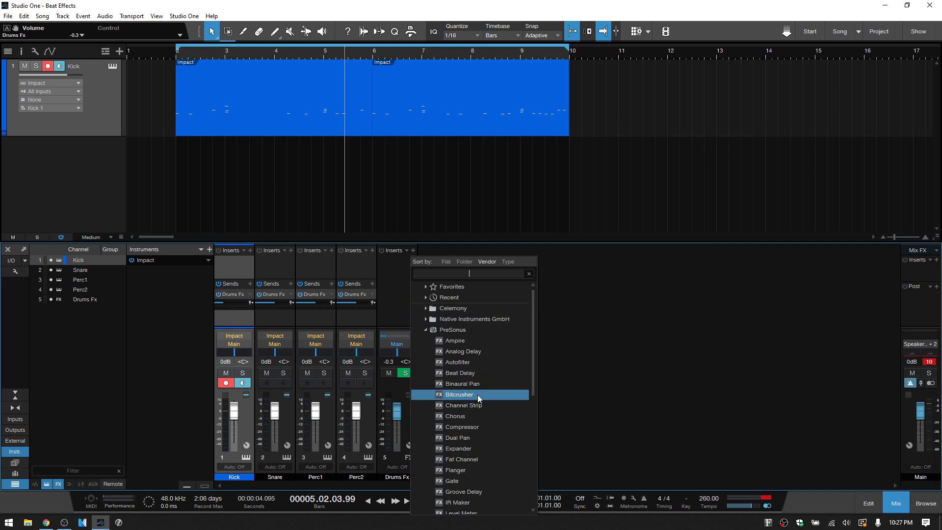
{"action": "left_click", "coordinate": [476, 373]}
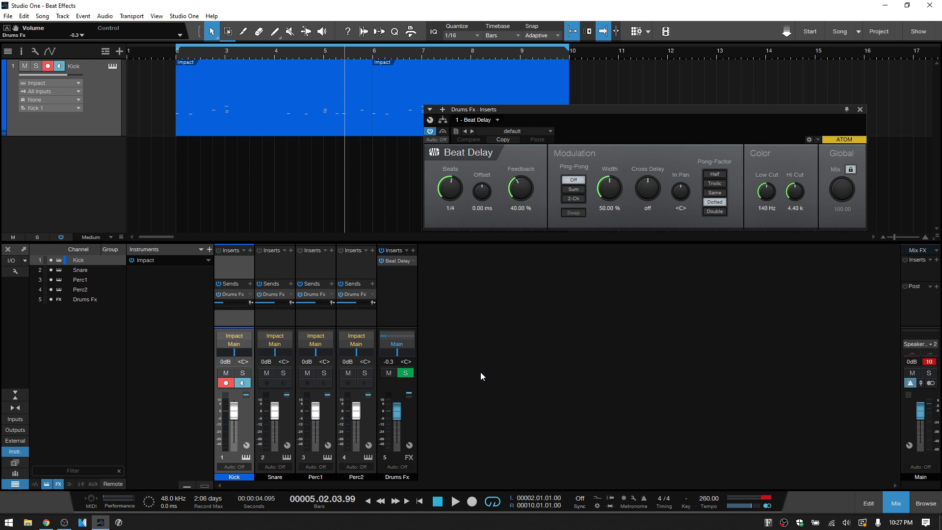
Step: Load the Beat Delay's Backwards preset and raise its feedback to 86.5% while the beat plays
{"action": "left_click", "coordinate": [551, 131]}
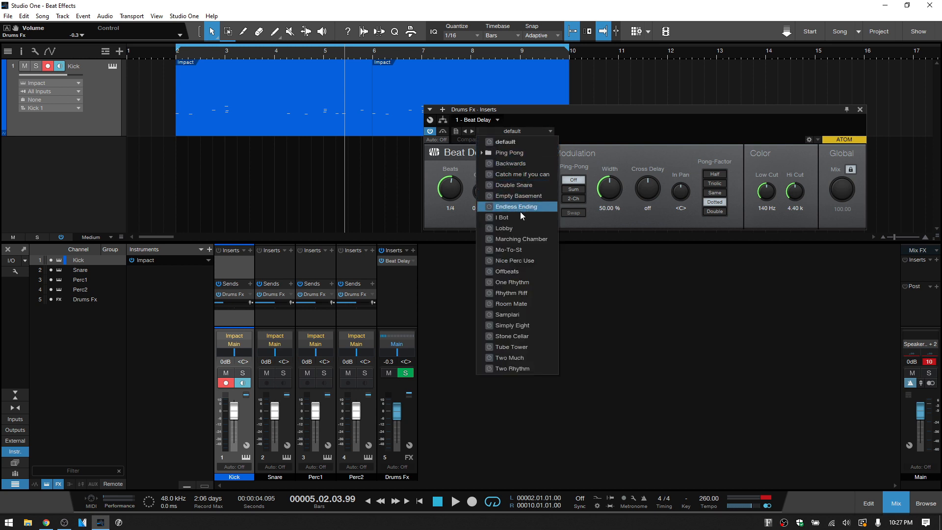
{"action": "left_click", "coordinate": [517, 164]}
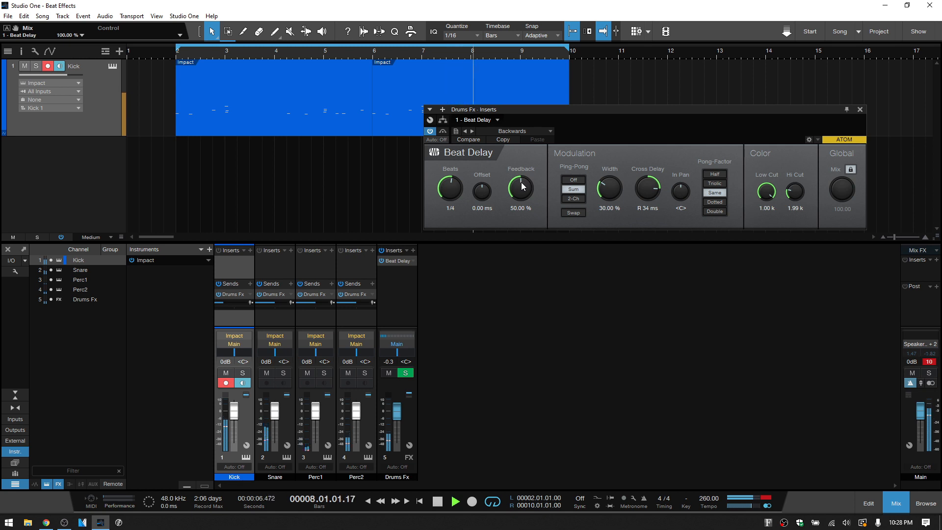
{"action": "left_click_drag", "start_coordinate": [521, 190], "coordinate": [527, 161]}
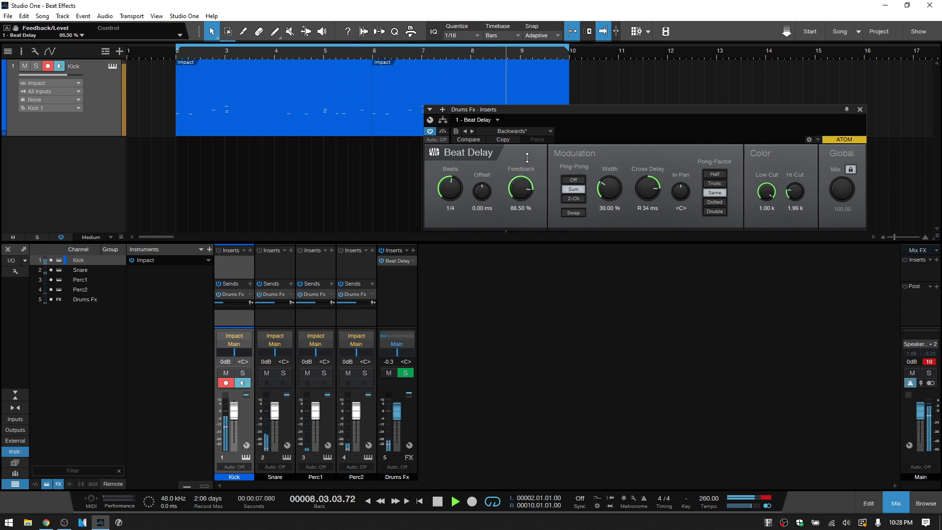
Step: Switch the Beat Delay to the Stone Cellar preset and lower its feedback to 65%
{"action": "left_click", "coordinate": [550, 131]}
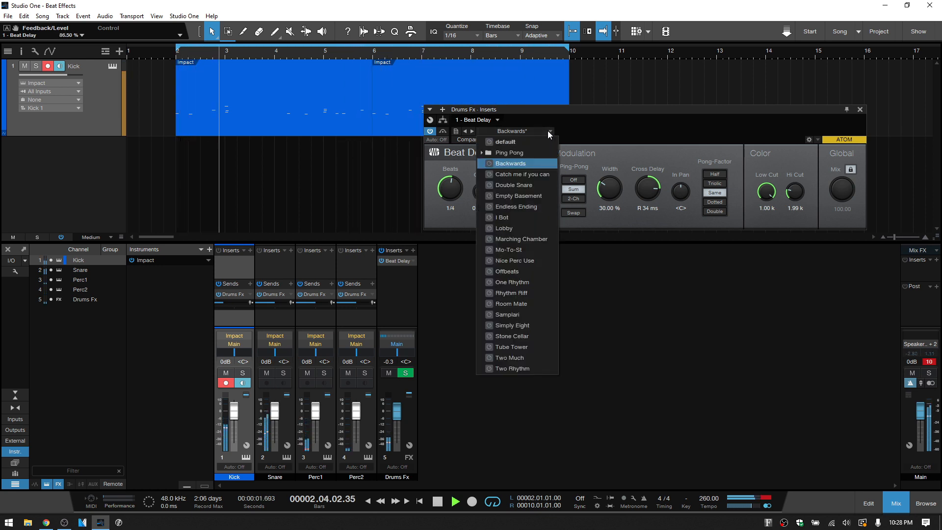
{"action": "left_click", "coordinate": [519, 336]}
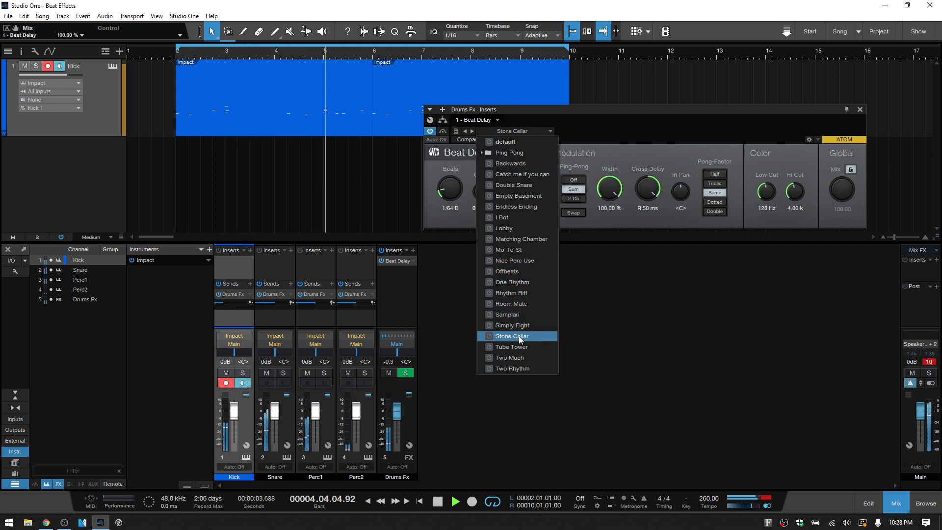
{"action": "left_click", "coordinate": [660, 131]}
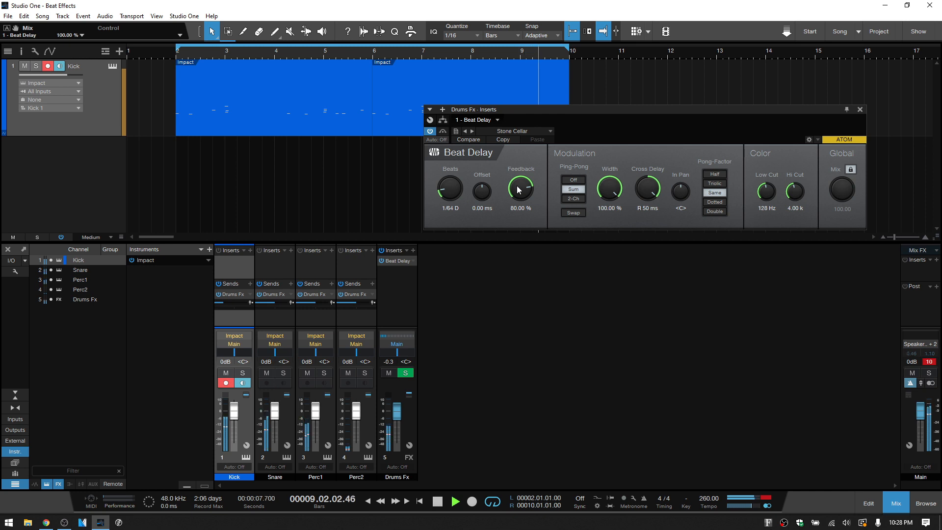
{"action": "left_click_drag", "start_coordinate": [517, 186], "coordinate": [523, 210]}
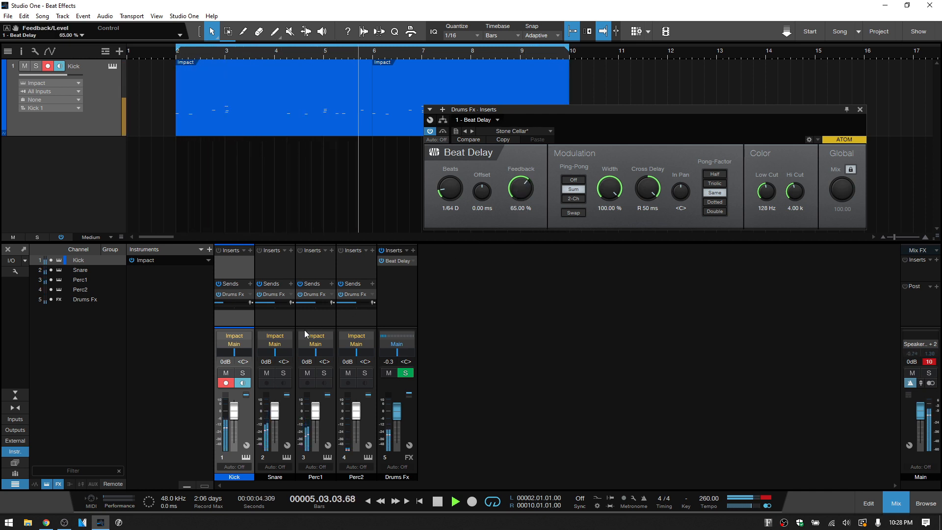
Step: Adjust the Snare and Perc1 send levels feeding the Drums Fx channel while the beat plays
{"action": "mouse_move", "coordinate": [273, 304]}
{"action": "left_mouse_down"}
{"action": "mouse_move", "coordinate": [283, 305]}
{"action": "mouse_move", "coordinate": [276, 305]}
{"action": "left_mouse_up"}
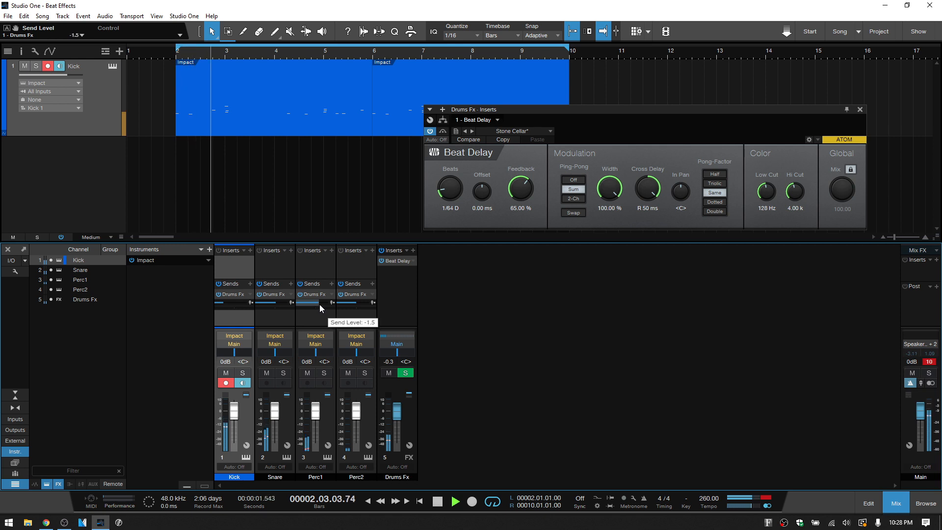
{"action": "left_click", "coordinate": [549, 129]}
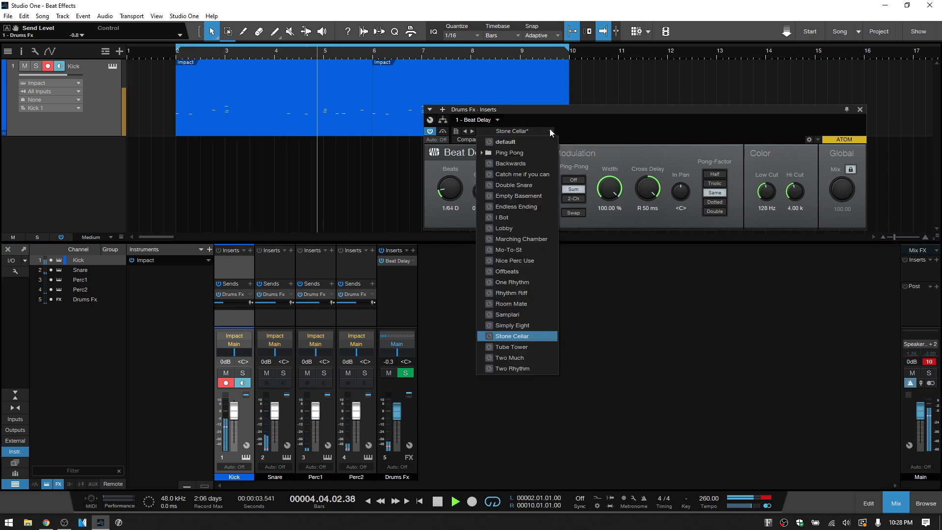
{"action": "left_click", "coordinate": [598, 119]}
Step: Remove the Beat Delay from the Drums Fx channel and insert a Bitcrusher in its place, with its editor open
{"action": "left_click", "coordinate": [498, 120]}
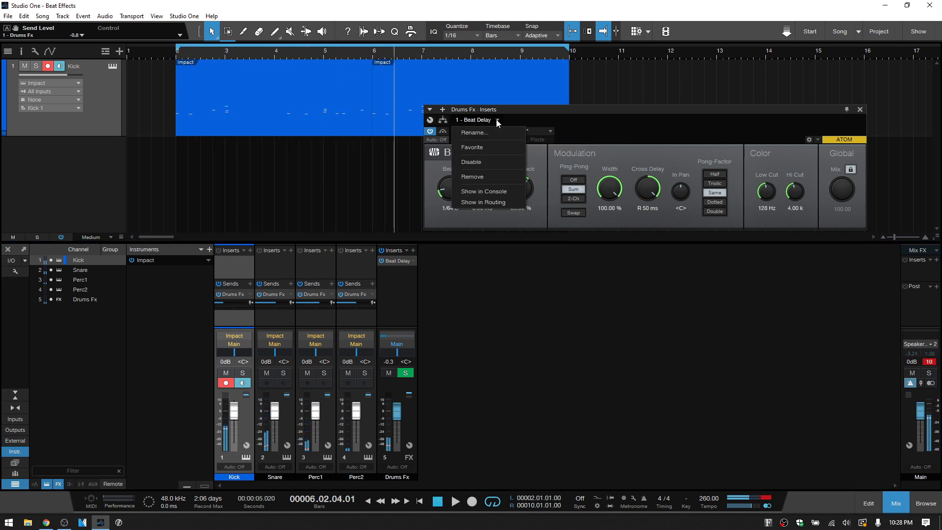
{"action": "left_click", "coordinate": [485, 176]}
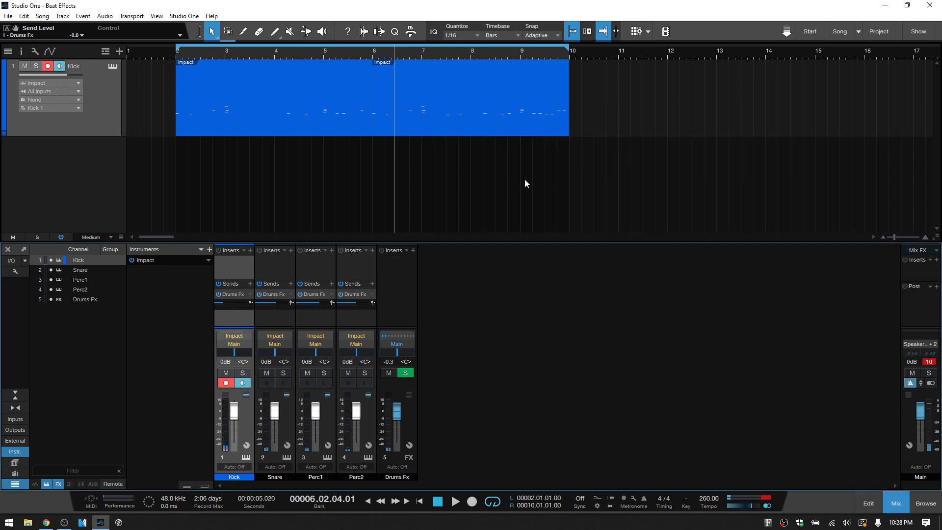
{"action": "left_click", "coordinate": [919, 505]}
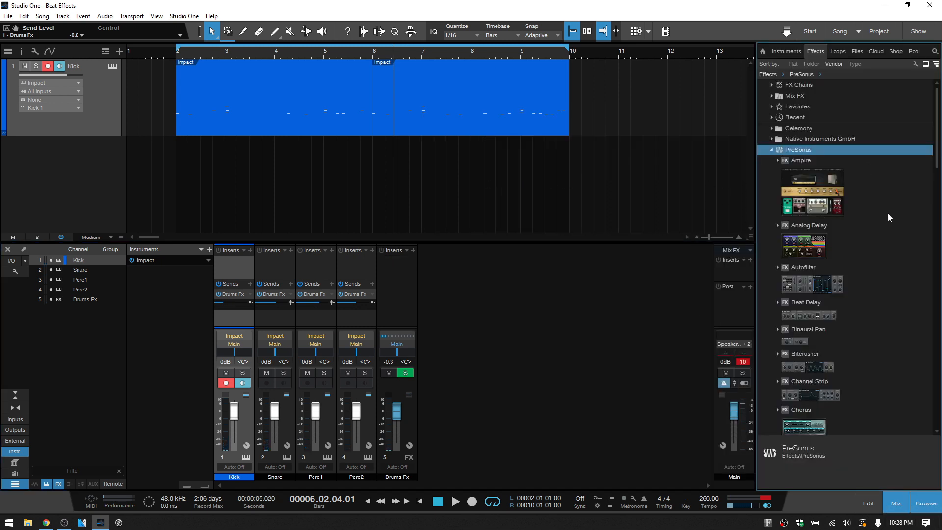
{"action": "scroll", "coordinate": [887, 213], "scroll_direction": "down", "scroll_amount": 3}
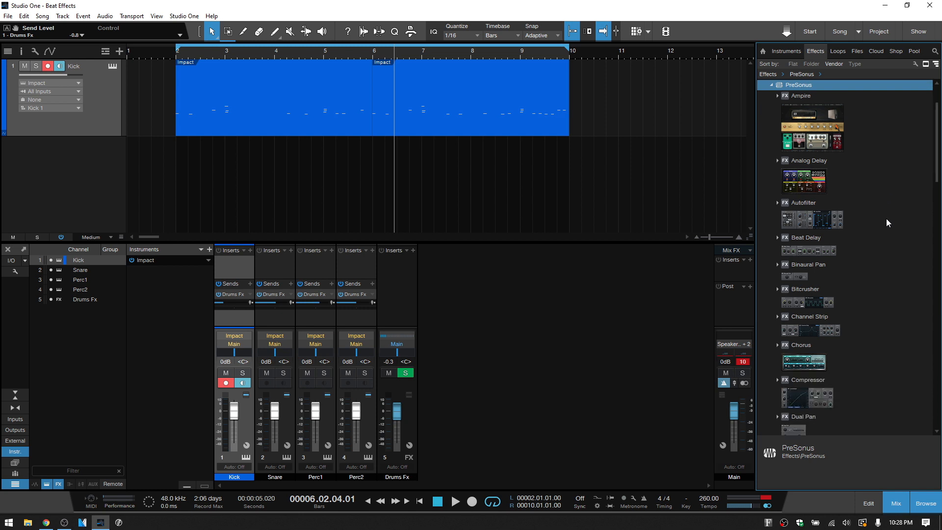
{"action": "left_click_drag", "start_coordinate": [816, 304], "coordinate": [401, 289]}
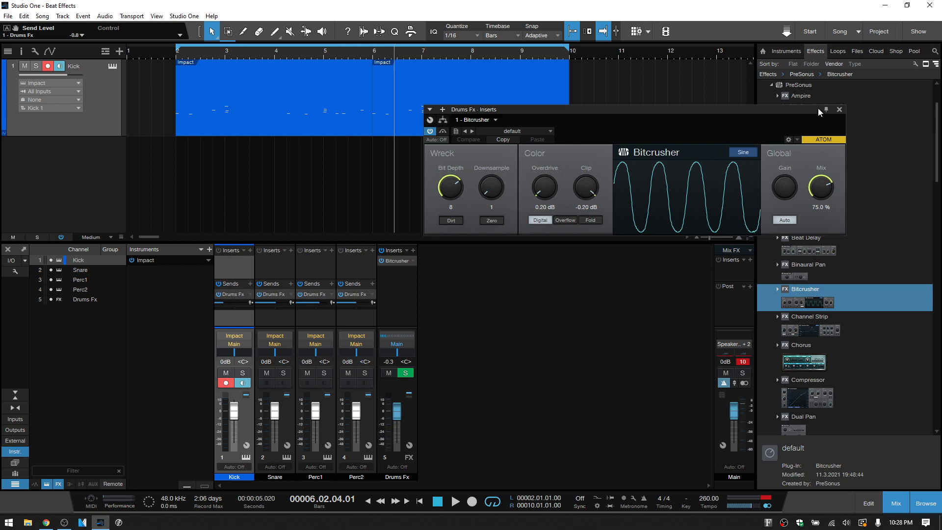
{"action": "left_click", "coordinate": [840, 110]}
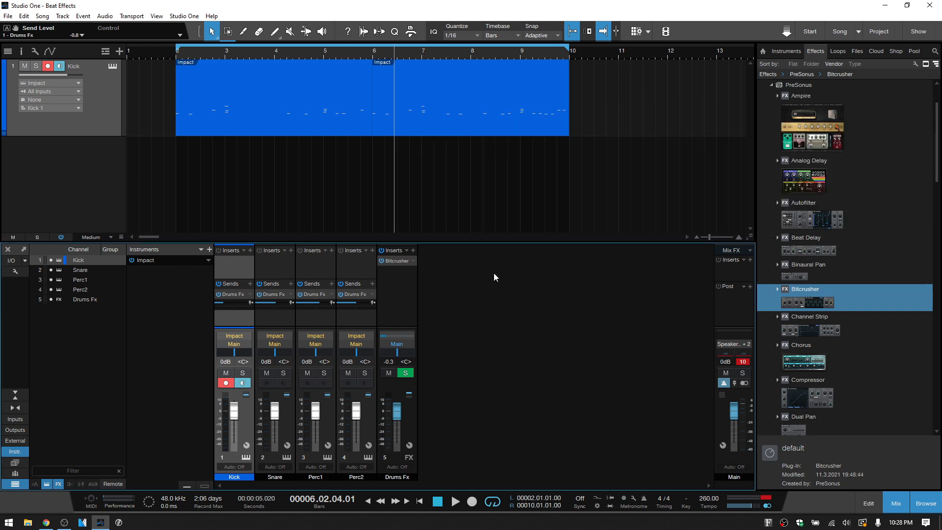
{"action": "left_click", "coordinate": [398, 261]}
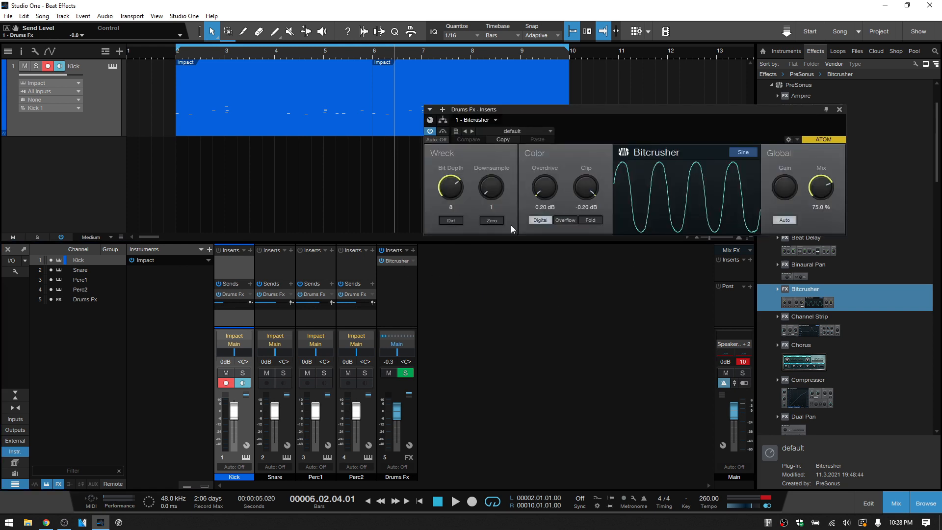
Step: Load the Bitcrusher's Digital Feedback preset and raise its mix to 100% while the beat plays
{"action": "left_click", "coordinate": [550, 130]}
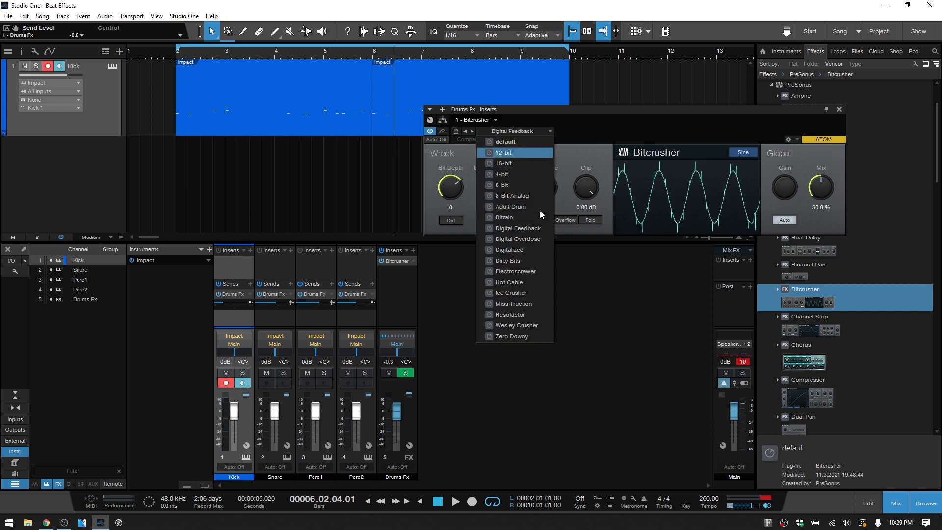
{"action": "left_click", "coordinate": [622, 128]}
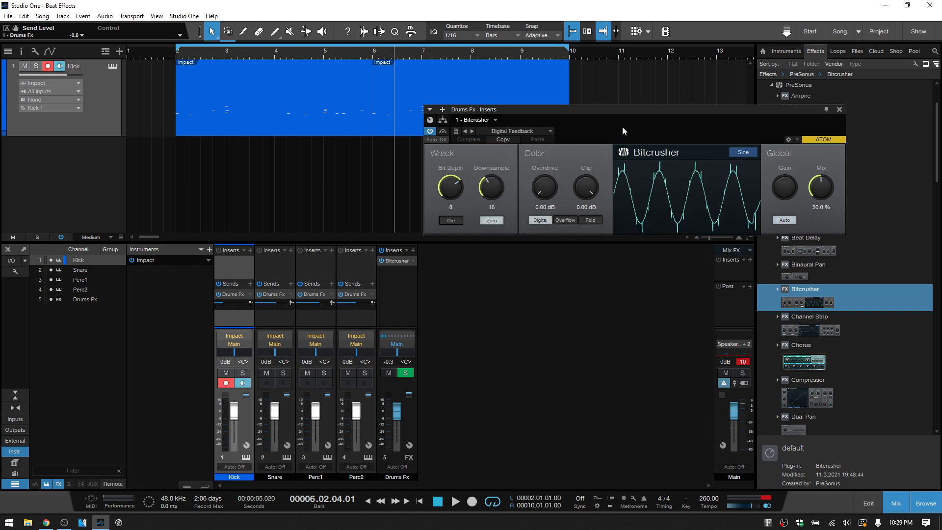
{"action": "key", "text": "space"}
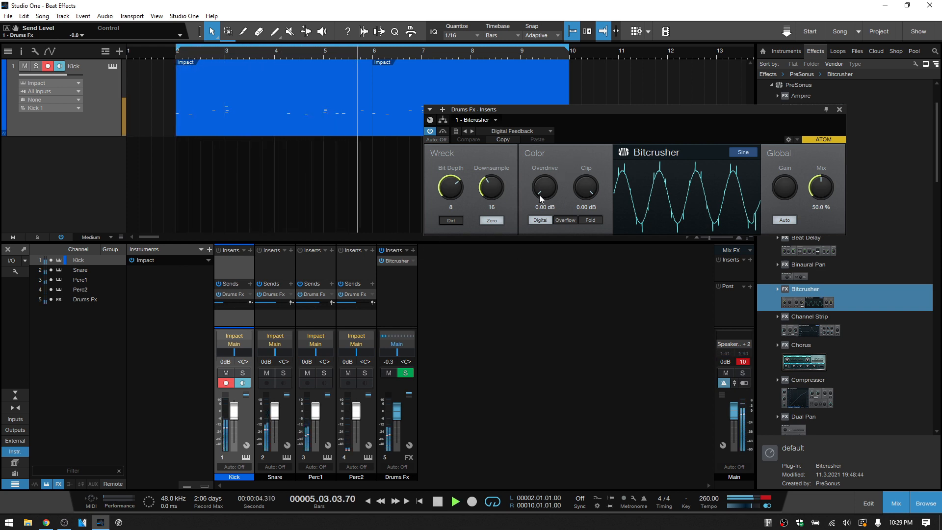
{"action": "left_click_drag", "start_coordinate": [819, 191], "coordinate": [819, 189]}
{"action": "left_click_drag", "start_coordinate": [820, 174], "coordinate": [819, 139]}
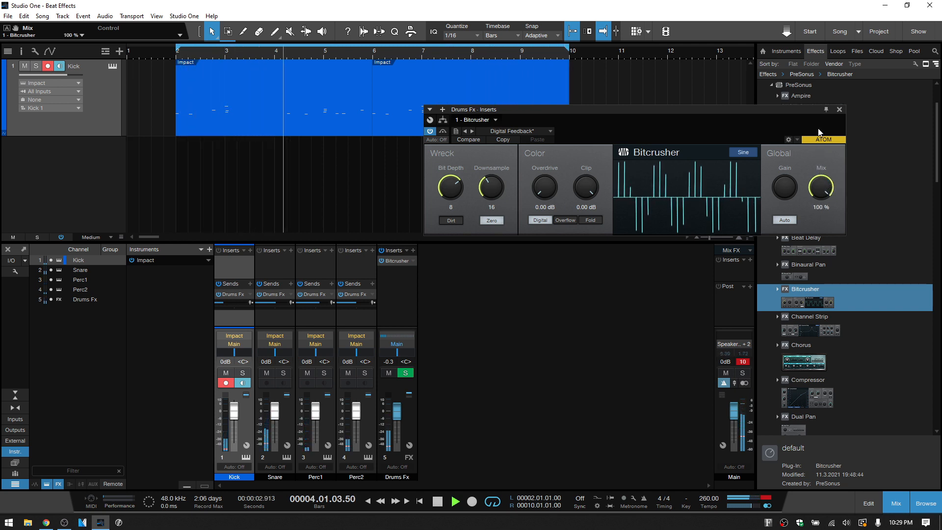
Step: Switch the Bitcrusher to the Dirty Bits preset, lower its mix to 90.5% and stop playback
{"action": "left_click", "coordinate": [548, 132]}
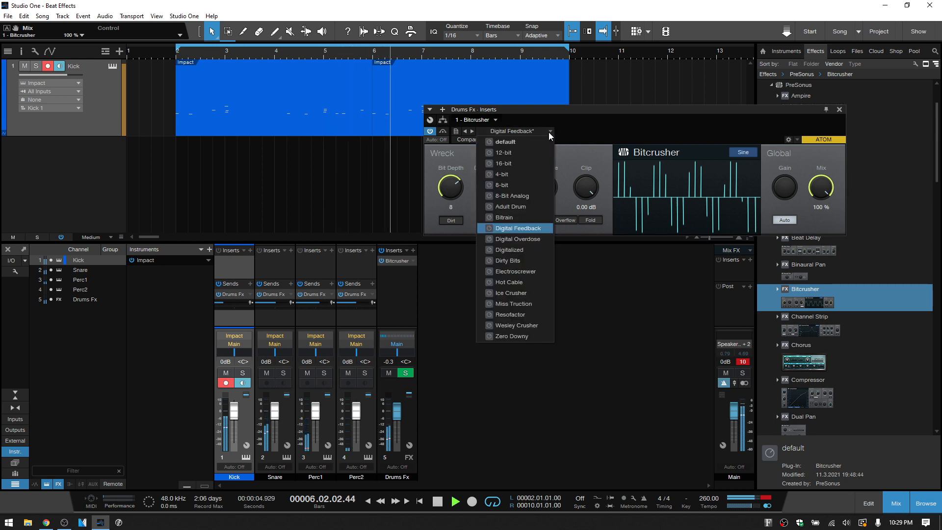
{"action": "left_click", "coordinate": [517, 261]}
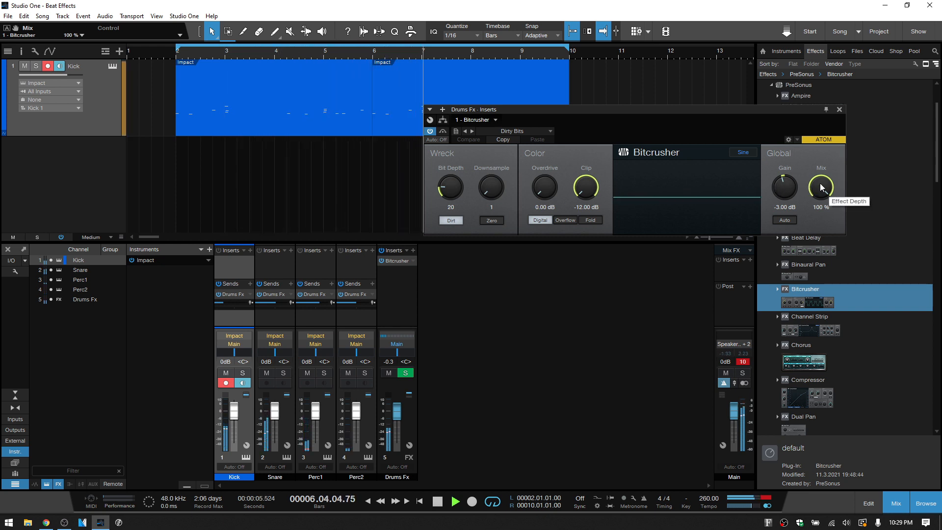
{"action": "left_click_drag", "start_coordinate": [821, 187], "coordinate": [824, 197]}
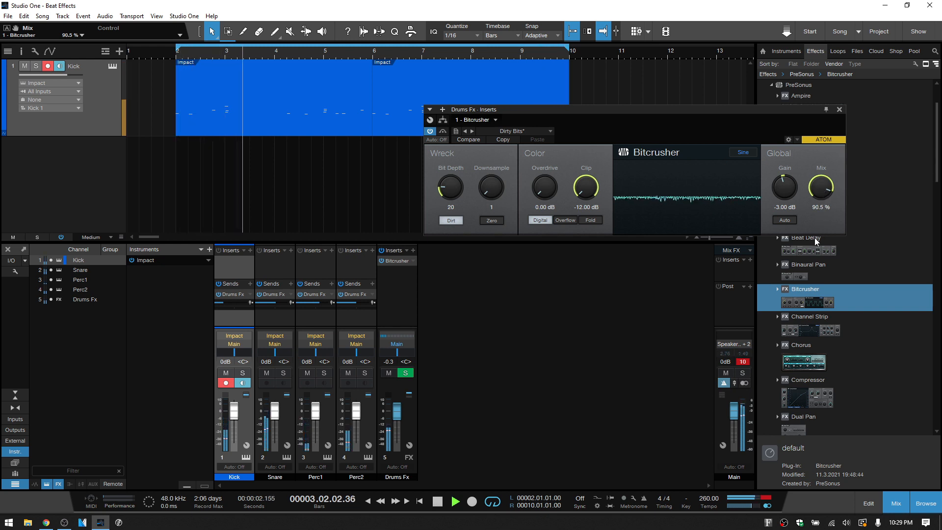
{"action": "key", "text": "space"}
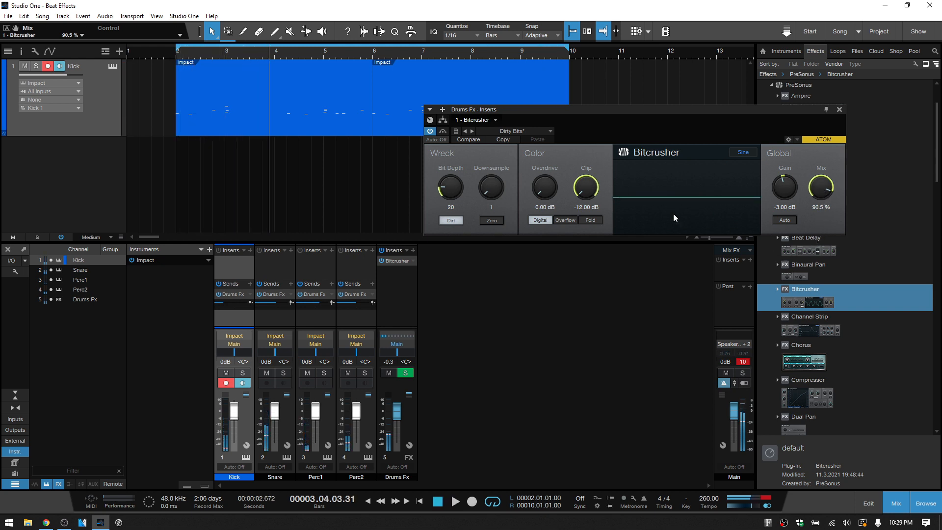
Step: Remove the Bitcrusher from the Drums Fx channel, insert a RedlightDist in its place and hide the effects browser
{"action": "left_click", "coordinate": [496, 119]}
{"action": "left_click", "coordinate": [478, 179]}
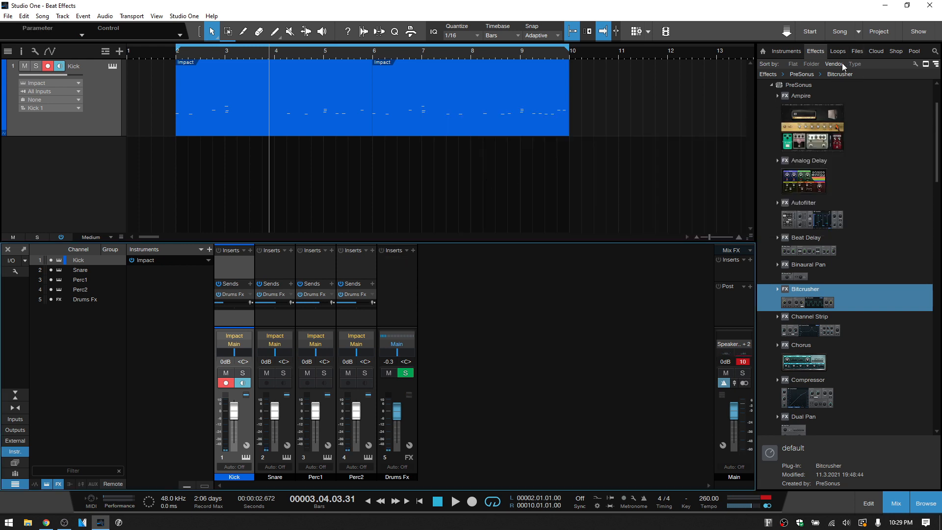
{"action": "left_click", "coordinate": [413, 250]}
{"action": "scroll", "coordinate": [460, 381], "scroll_direction": "down", "scroll_amount": 4}
{"action": "scroll", "coordinate": [462, 380], "scroll_direction": "down", "scroll_amount": 4}
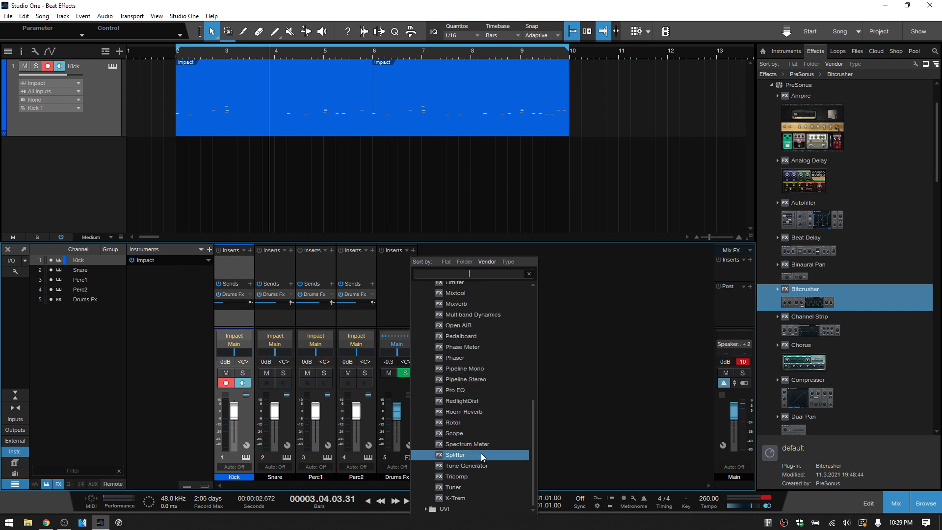
{"action": "left_click", "coordinate": [474, 404]}
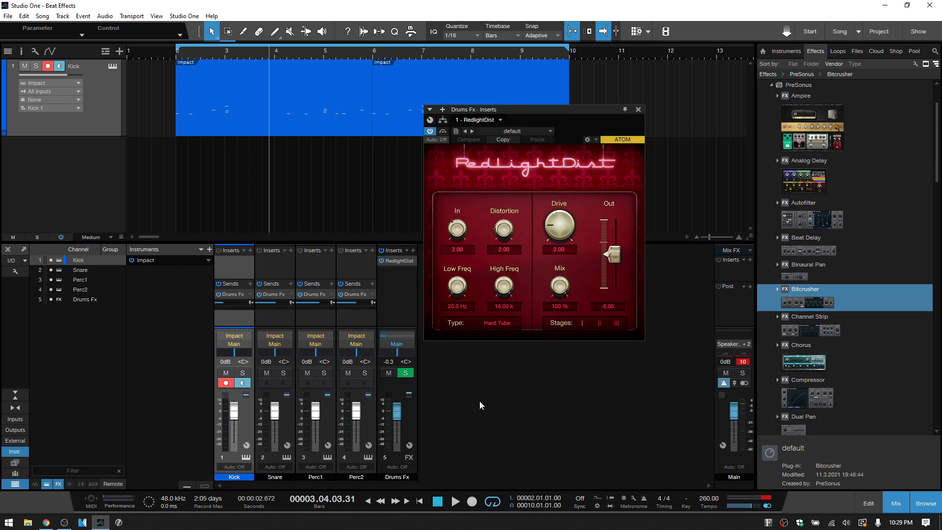
{"action": "left_click", "coordinate": [924, 501]}
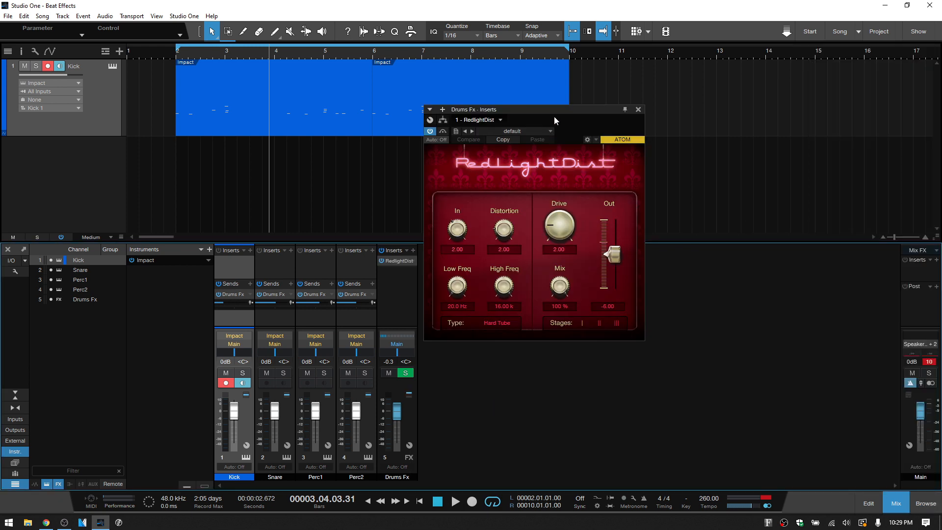
Step: Play the beat with the RedlightDist's BD - Membrane preset and raise its drive to 11.00
{"action": "key", "text": "space"}
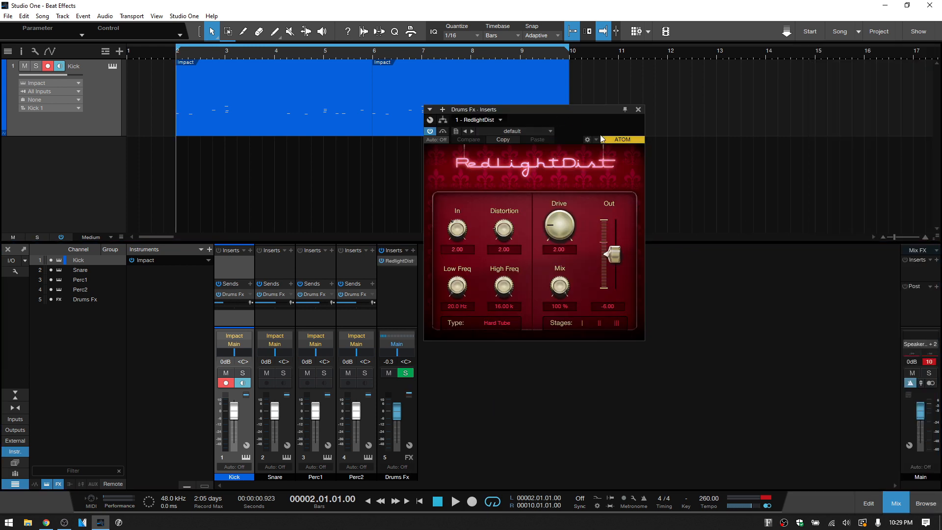
{"action": "left_click", "coordinate": [472, 131]}
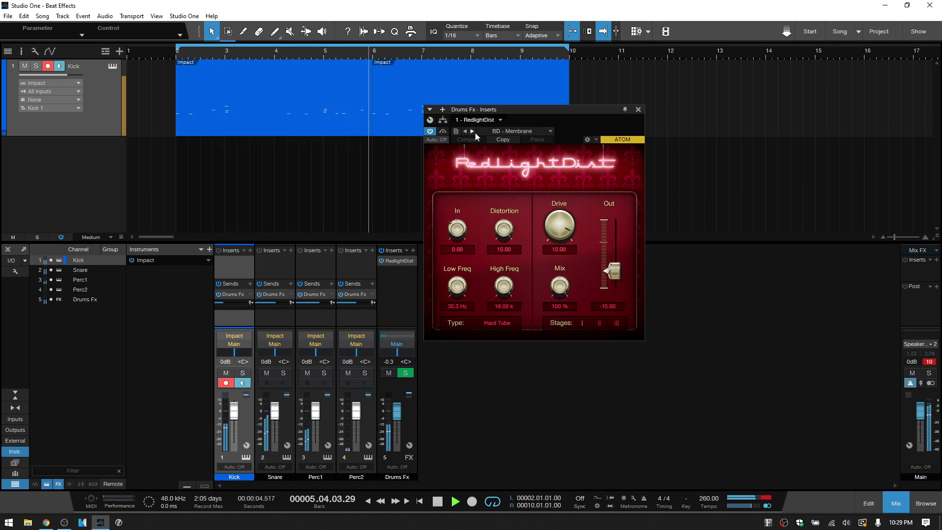
{"action": "left_click_drag", "start_coordinate": [569, 226], "coordinate": [561, 206]}
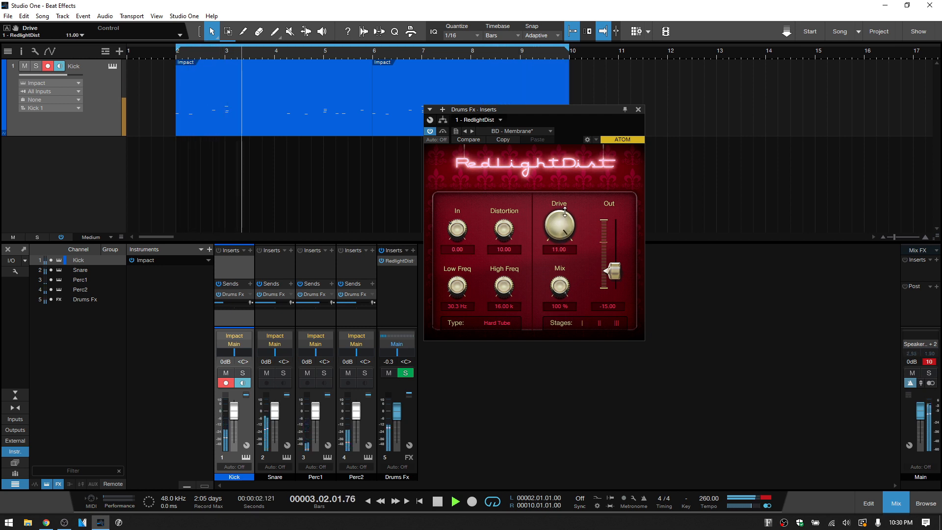
Step: Audition the following RedlightDist presets one by one, from Big Meanie through Dirty Drummachine to Just Dirty
{"action": "left_click", "coordinate": [472, 130]}
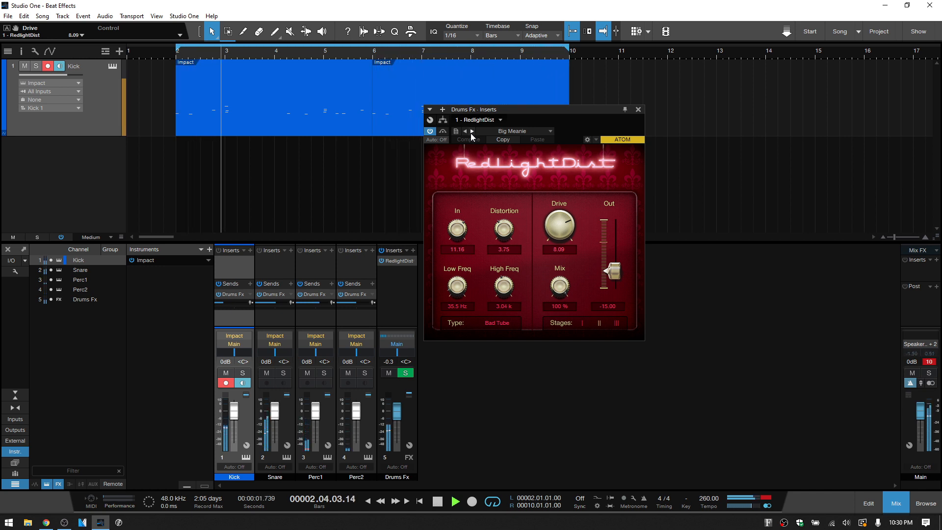
{"action": "left_click", "coordinate": [472, 133]}
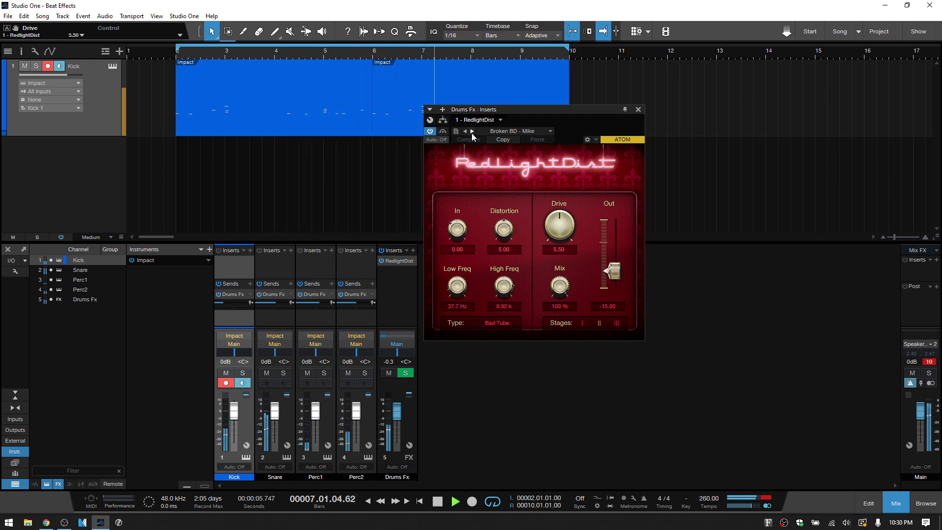
{"action": "left_click", "coordinate": [472, 133]}
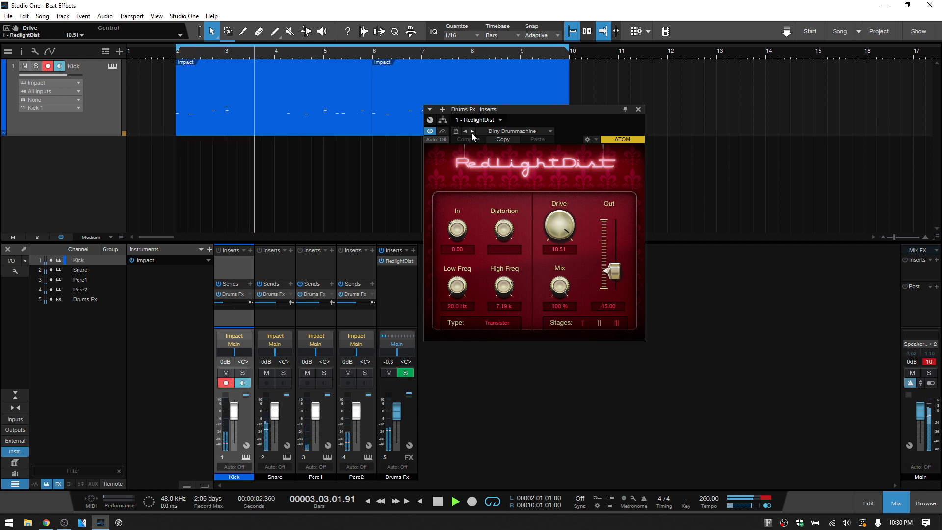
{"action": "left_click", "coordinate": [472, 133]}
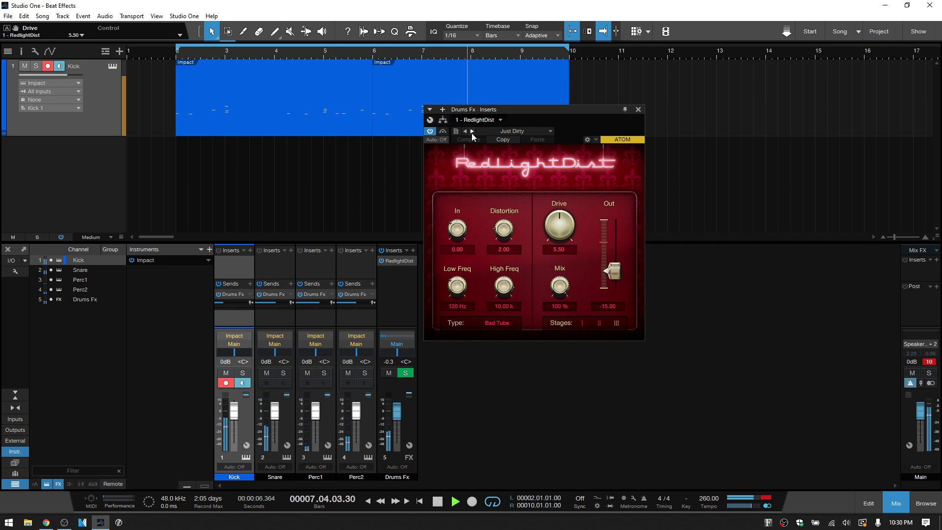
Step: Try the Old Radio preset at 1.12 dB output and the Trashy-Snary preset at -6.13 dB output, and stop playback
{"action": "left_click", "coordinate": [472, 132]}
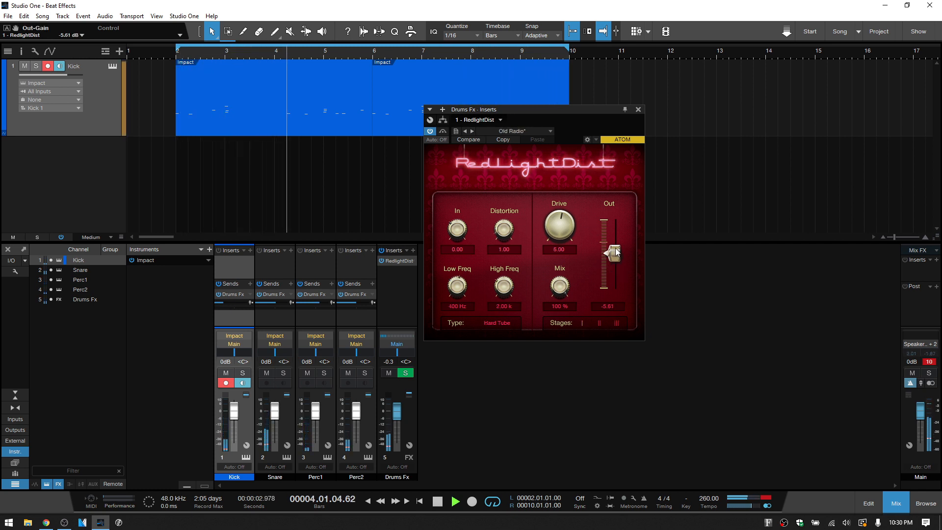
{"action": "left_click_drag", "start_coordinate": [613, 248], "coordinate": [617, 237]}
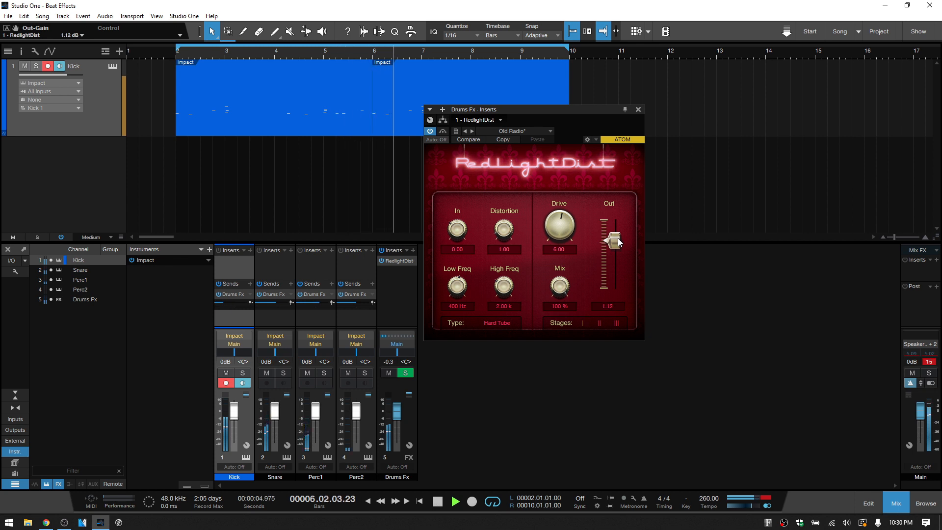
{"action": "left_click", "coordinate": [472, 131]}
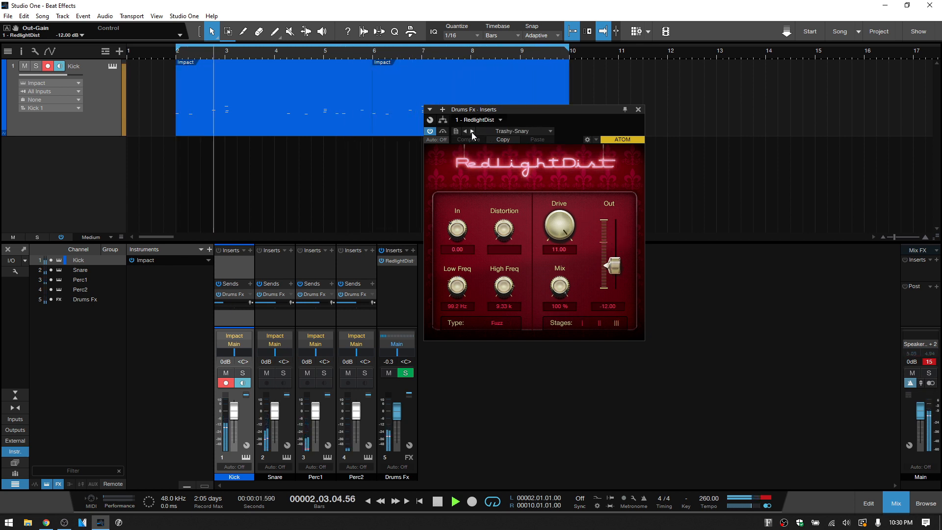
{"action": "left_click_drag", "start_coordinate": [614, 273], "coordinate": [618, 258]}
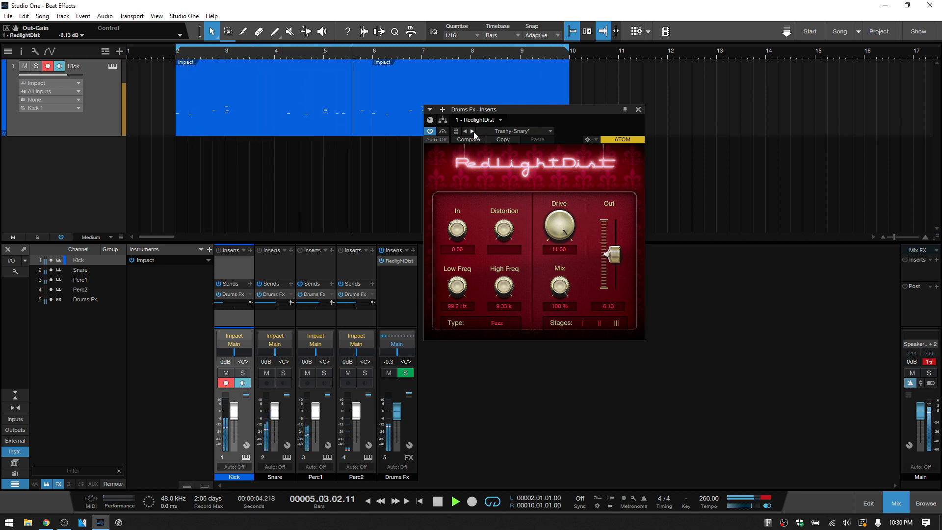
{"action": "key", "text": "space"}
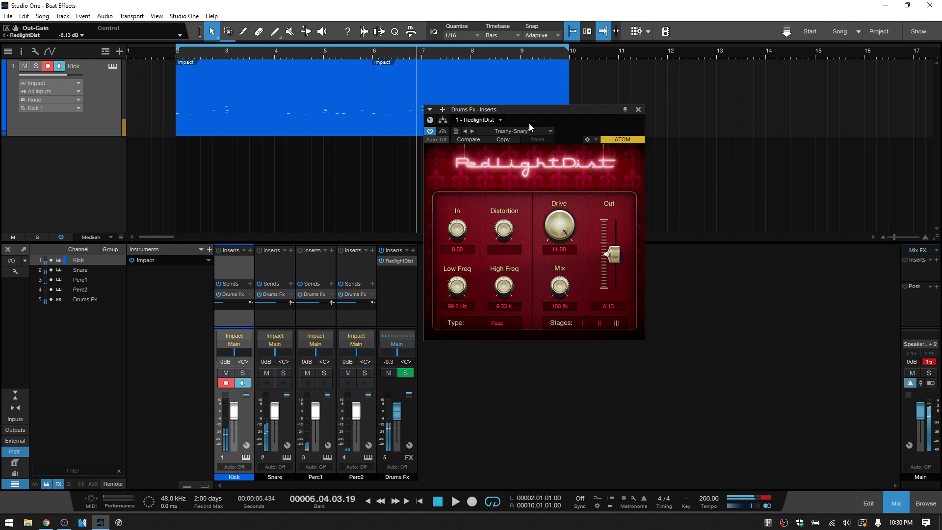
Step: Remove the RedlightDist from the Drums Fx channel and look through the PreSonus effects for a replacement
{"action": "left_click", "coordinate": [499, 119]}
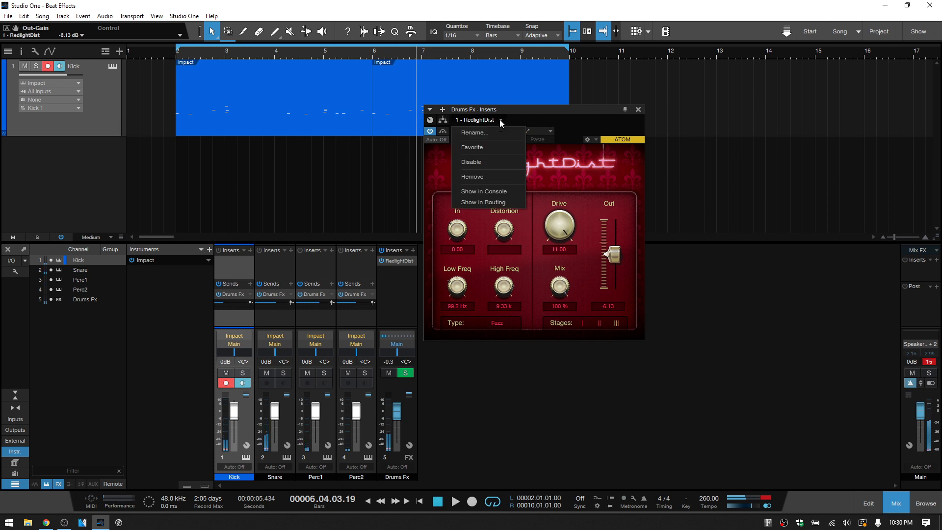
{"action": "left_click", "coordinate": [484, 175]}
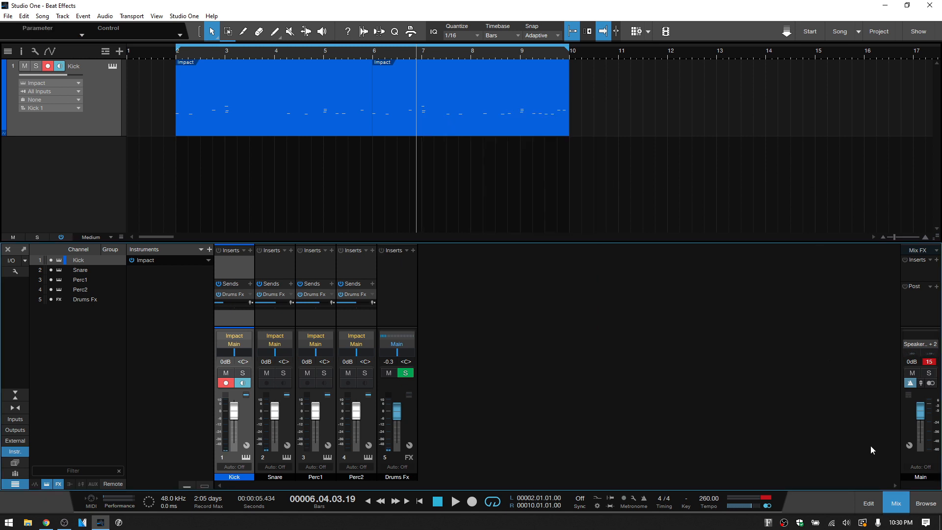
{"action": "left_click", "coordinate": [926, 506]}
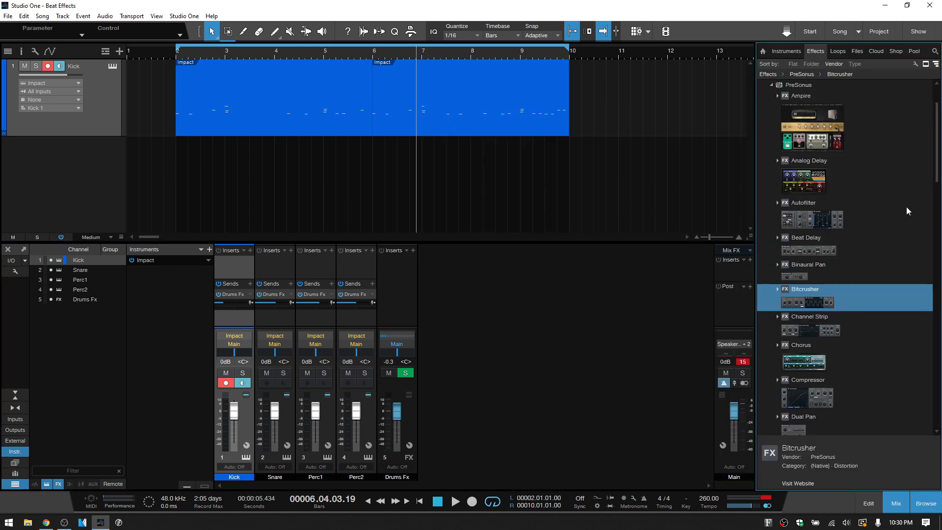
{"action": "scroll", "coordinate": [906, 208], "scroll_direction": "down", "scroll_amount": 6}
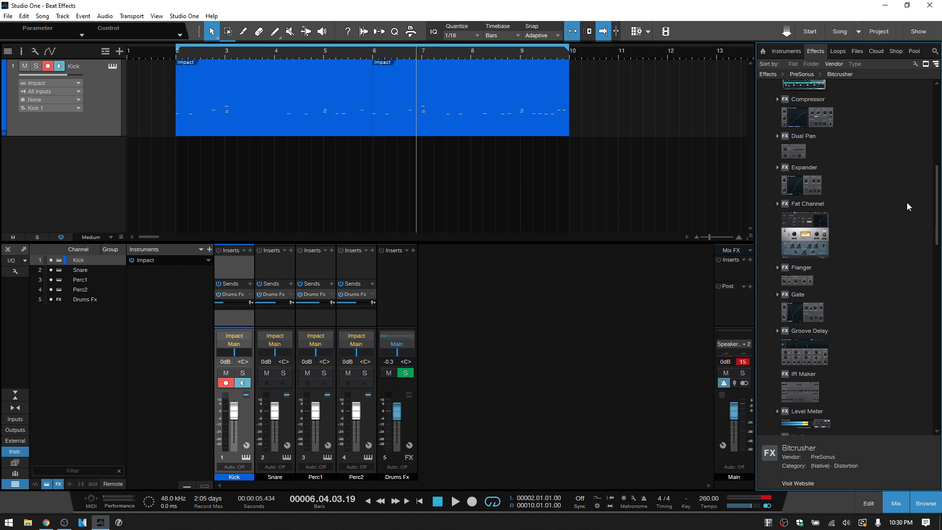
{"action": "scroll", "coordinate": [906, 202], "scroll_direction": "down", "scroll_amount": 5}
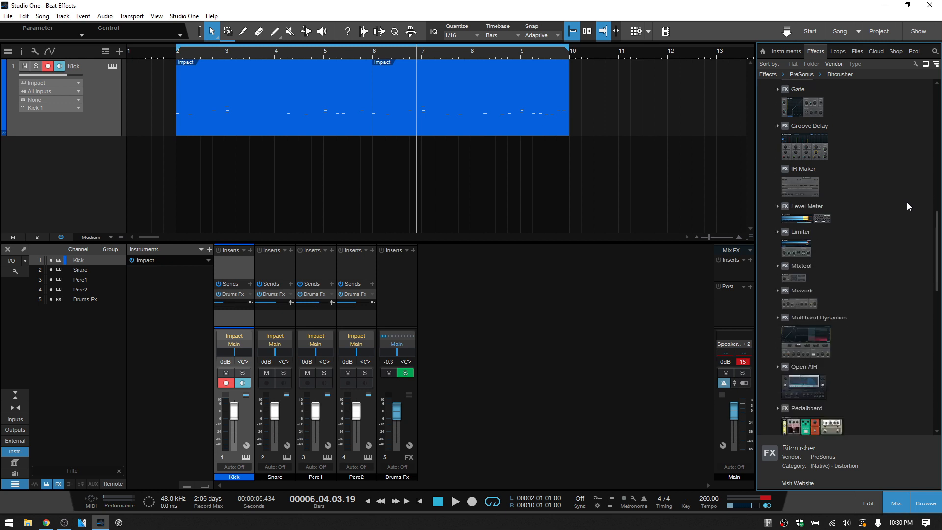
{"action": "scroll", "coordinate": [907, 202], "scroll_direction": "down", "scroll_amount": 5}
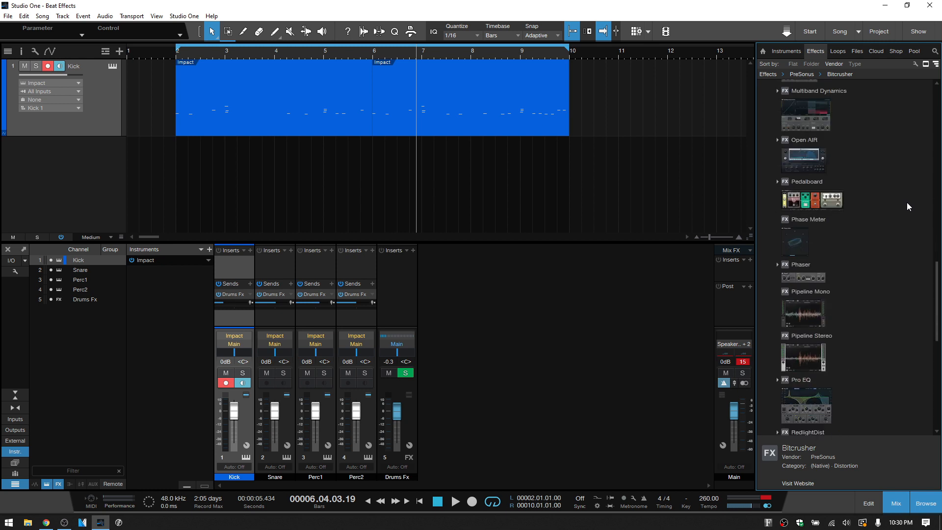
{"action": "scroll", "coordinate": [907, 202], "scroll_direction": "down", "scroll_amount": 5}
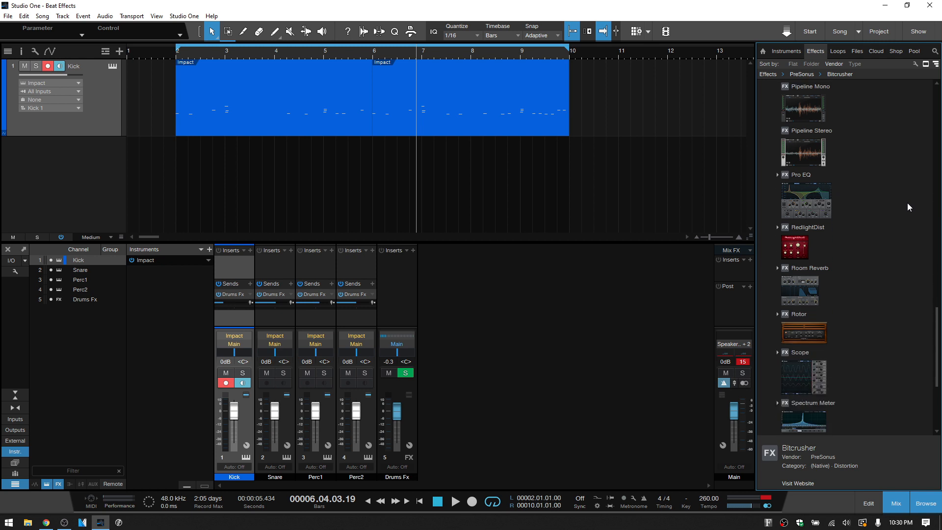
{"action": "scroll", "coordinate": [907, 207], "scroll_direction": "down", "scroll_amount": 4}
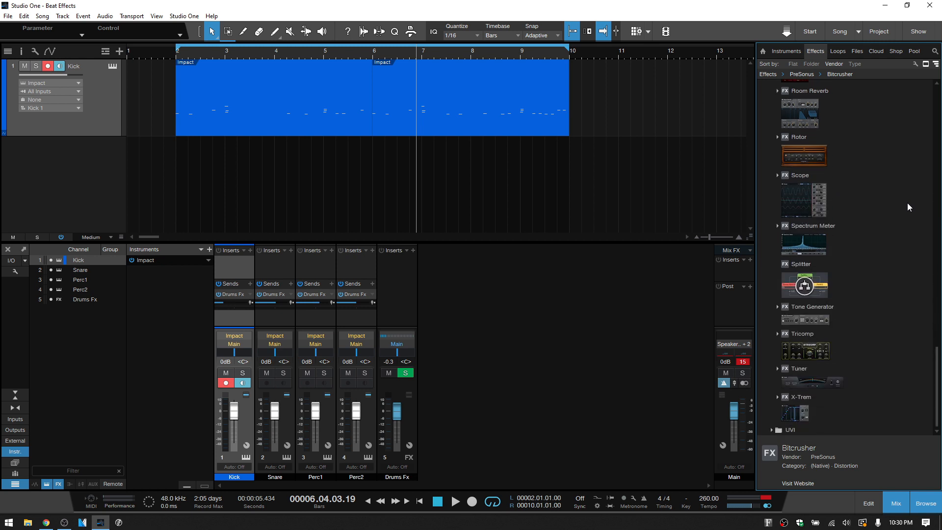